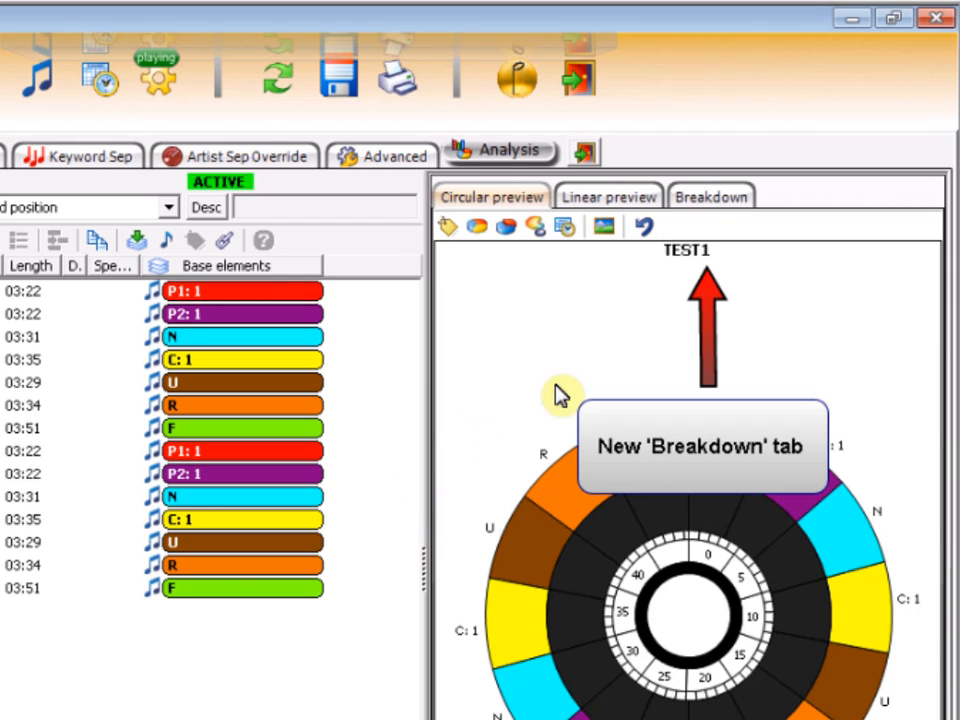
# Step: View the element breakdown of clock TEST1, and highlight its first three elements in the circular preview
pyautogui.click(710, 200)
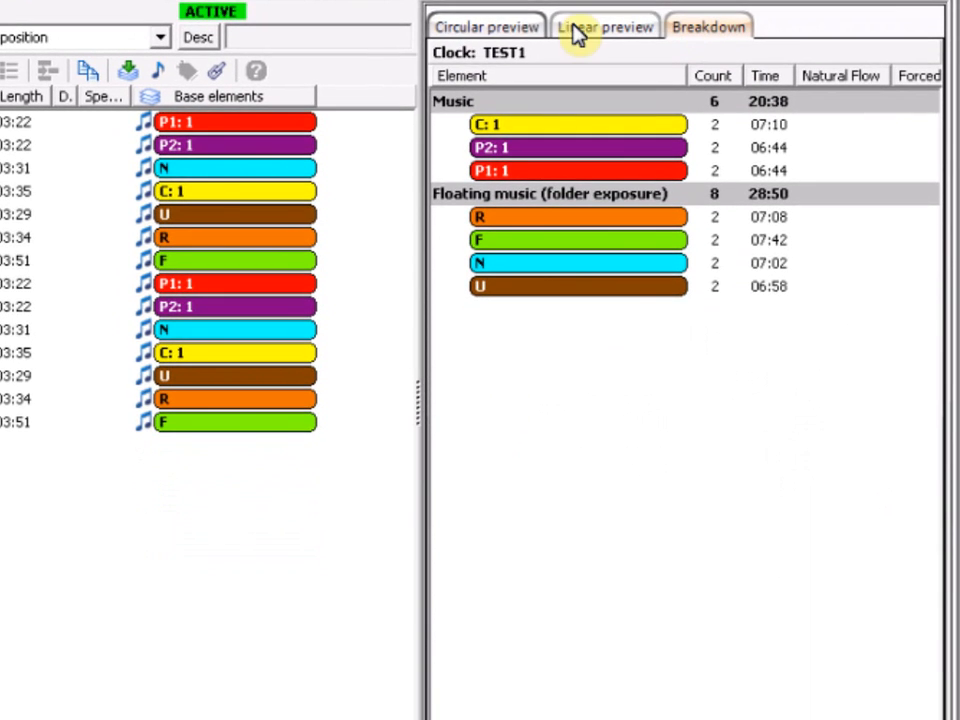
pyautogui.click(515, 36)
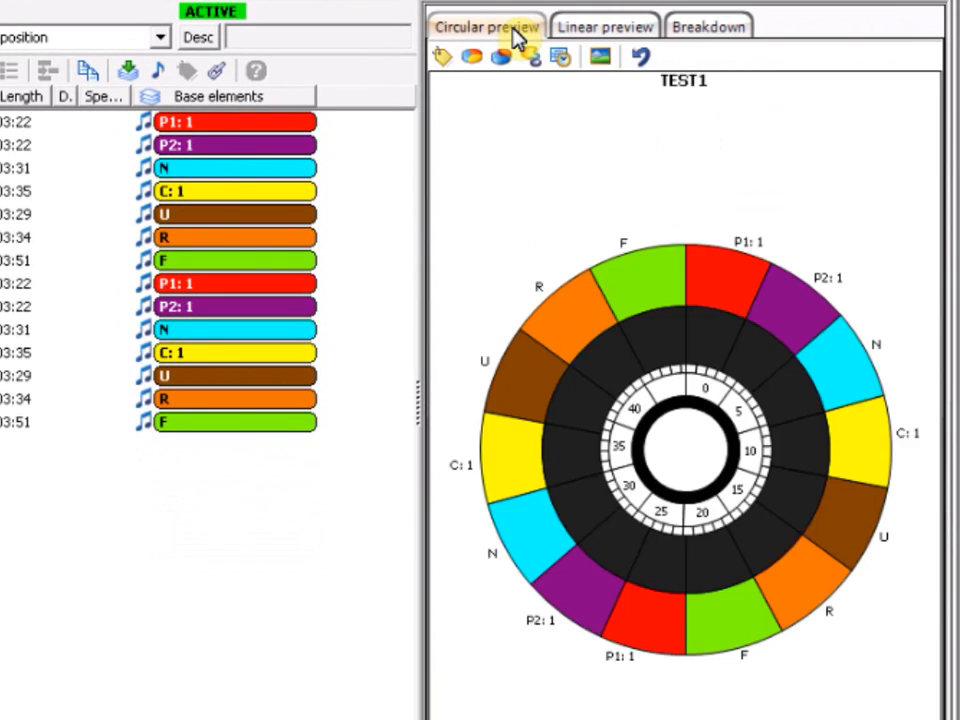
pyautogui.click(289, 126)
pyautogui.click(290, 150)
pyautogui.click(290, 168)
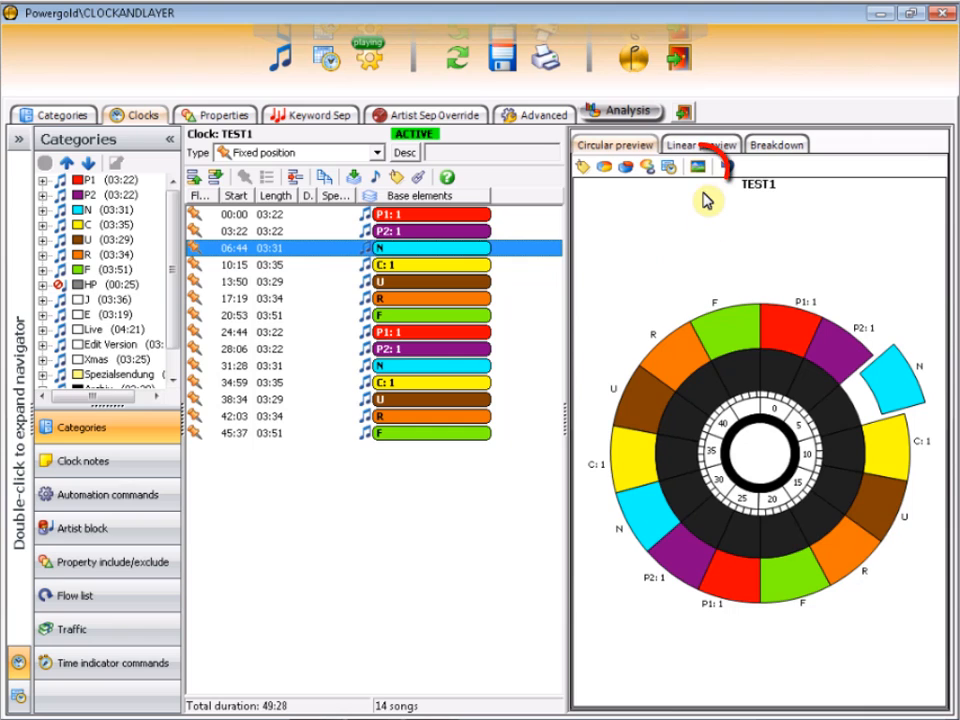
# Step: Check the image export formats offered for the circular clock preview
pyautogui.click(698, 172)
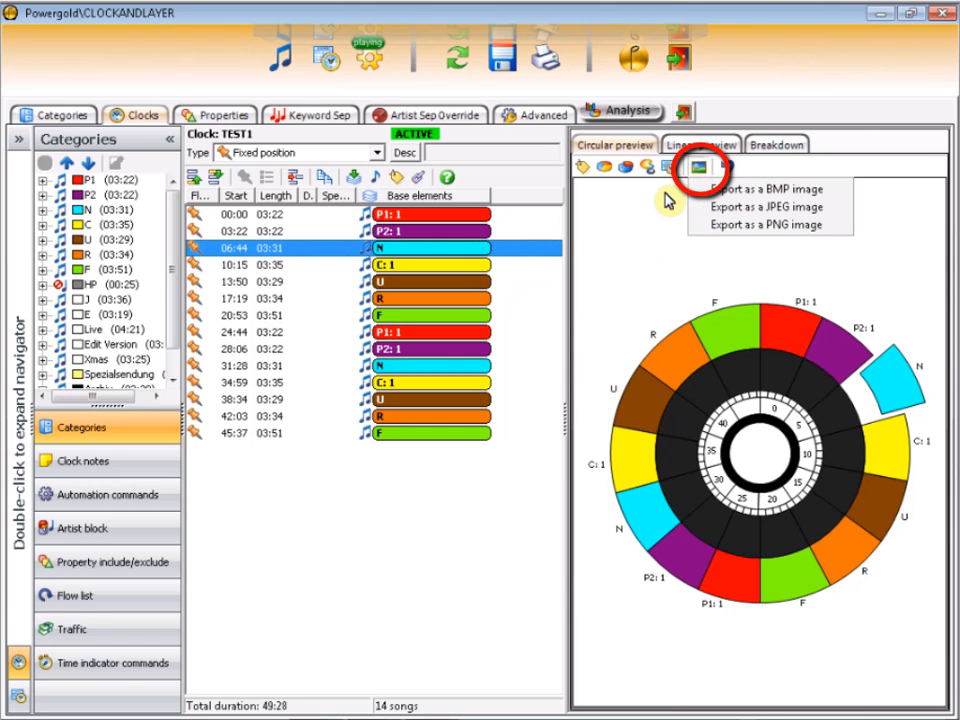
pyautogui.click(668, 200)
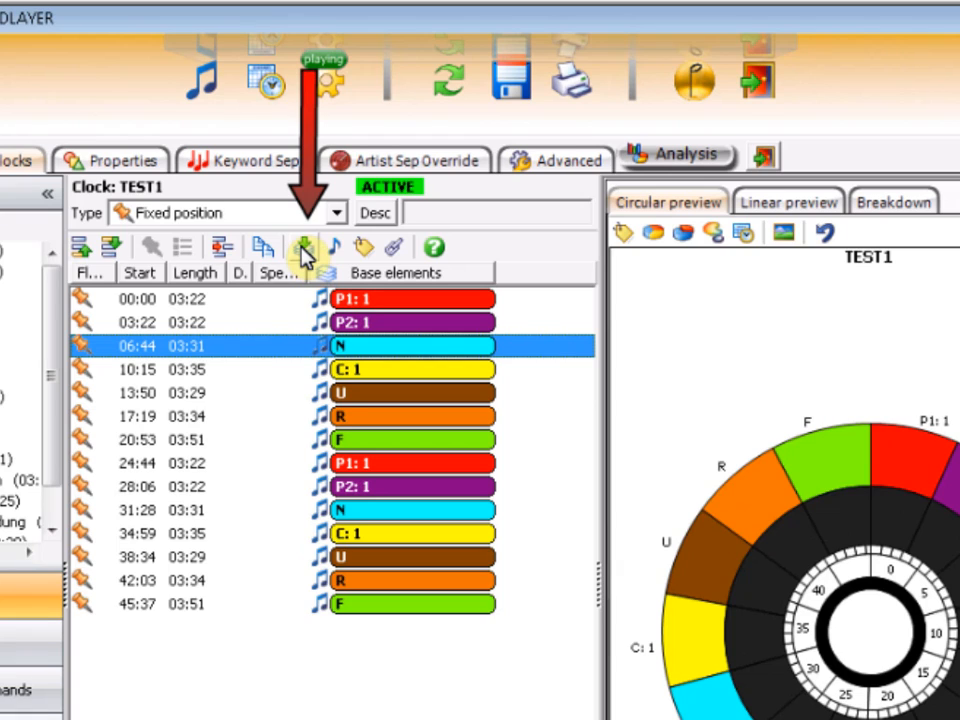
# Step: Create two clock layers named 1 and 2 in the clock layer editor and close the editor
pyautogui.click(304, 250)
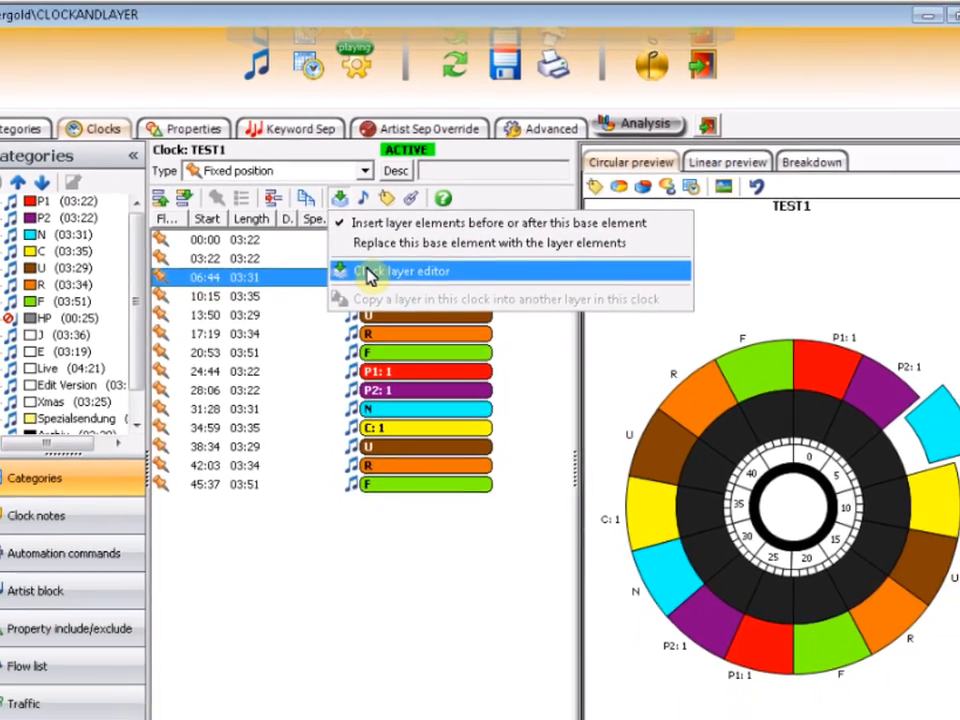
pyautogui.click(335, 338)
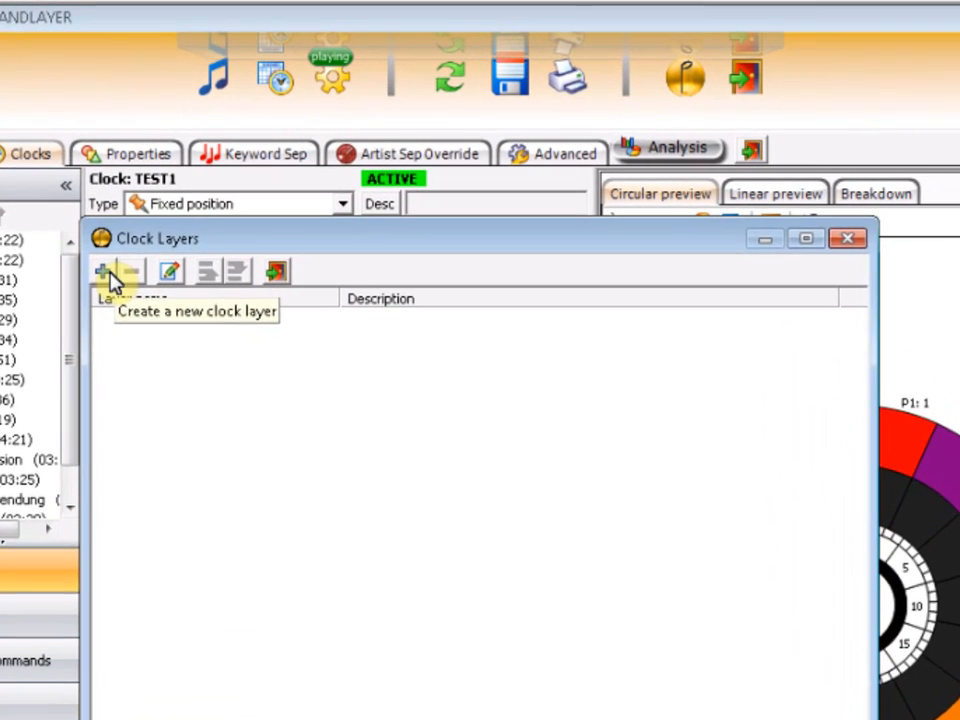
pyautogui.click(199, 204)
pyautogui.write('1')
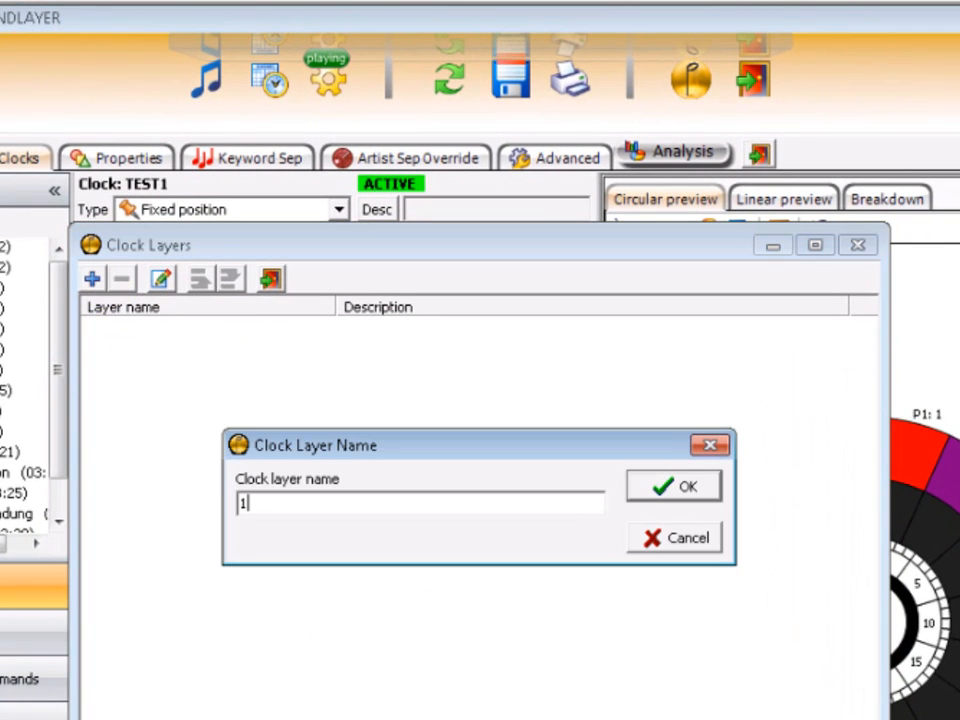
pyautogui.press('Return')
pyautogui.click(95, 280)
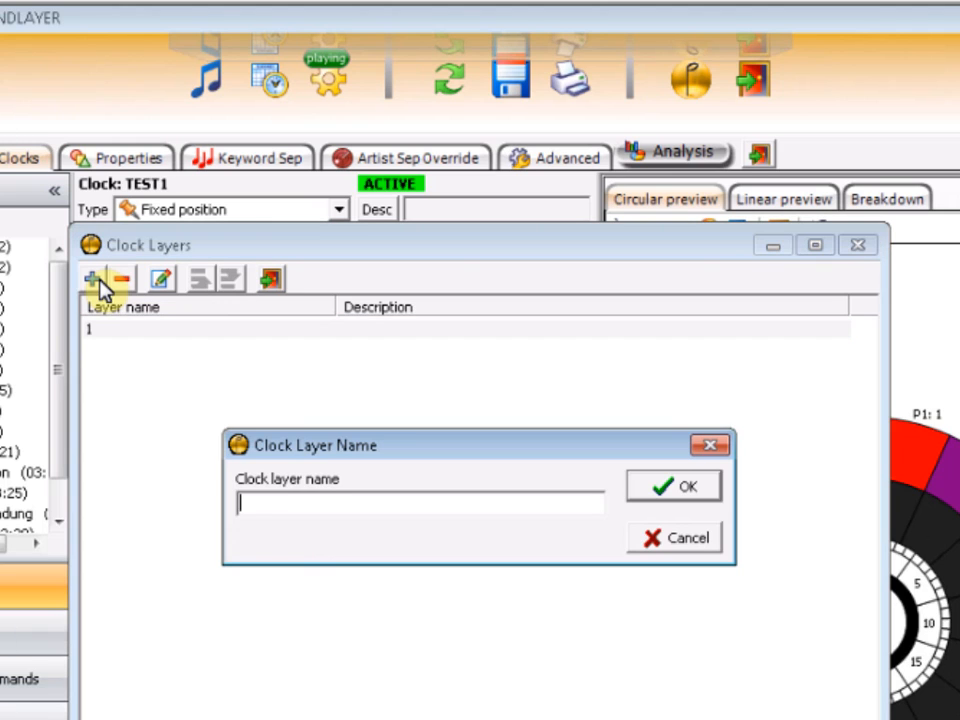
pyautogui.write('2')
pyautogui.press('Return')
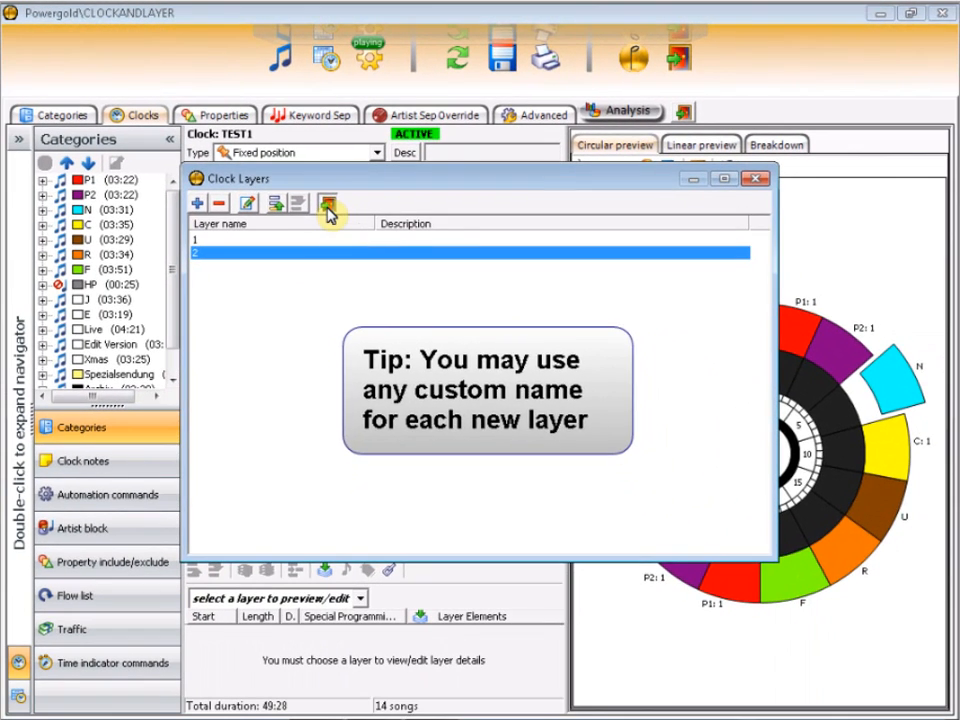
pyautogui.click(327, 207)
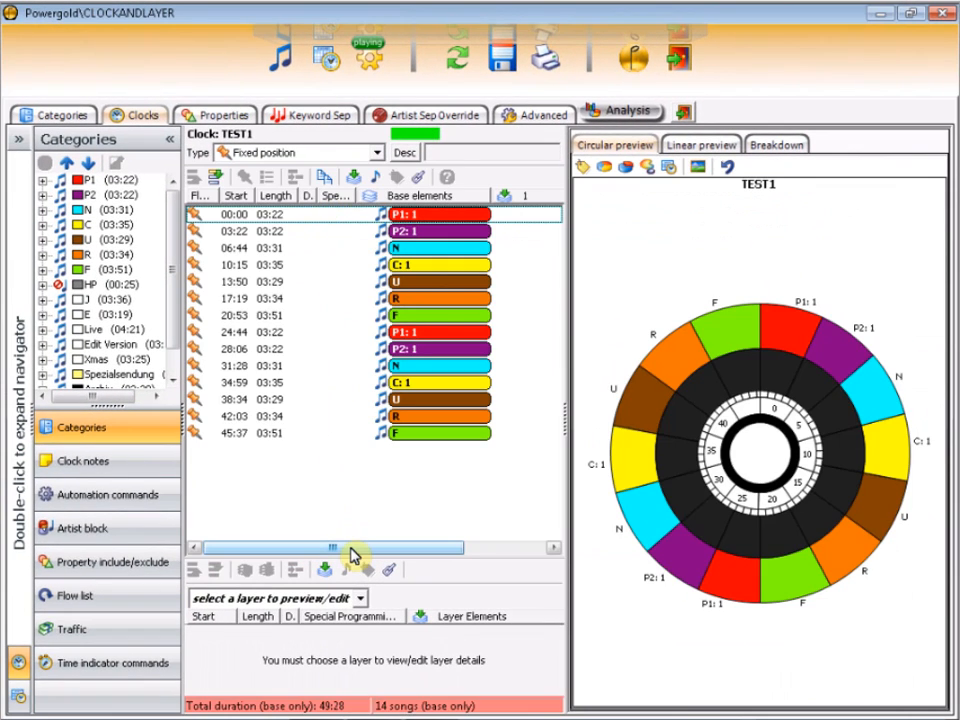
# Step: Select the P2 base element at 28:06 and switch between layers 1 and 2, ending with layer 1 active
pyautogui.moveTo(351, 550)
pyautogui.mouseDown()
pyautogui.moveTo(448, 552)
pyautogui.moveTo(345, 563)
pyautogui.mouseUp()
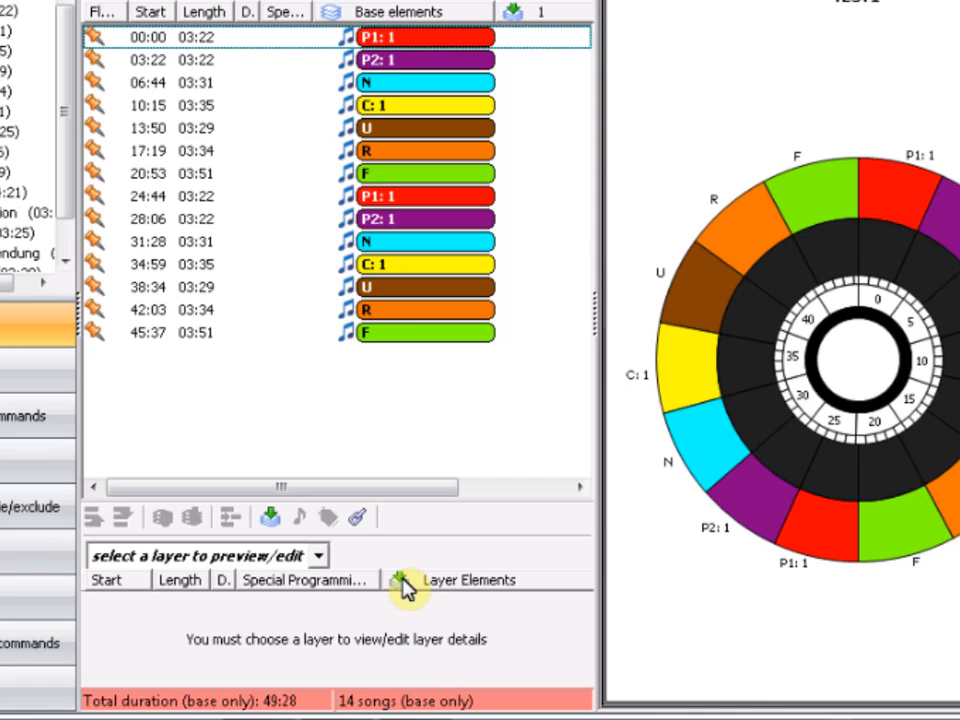
pyautogui.click(363, 222)
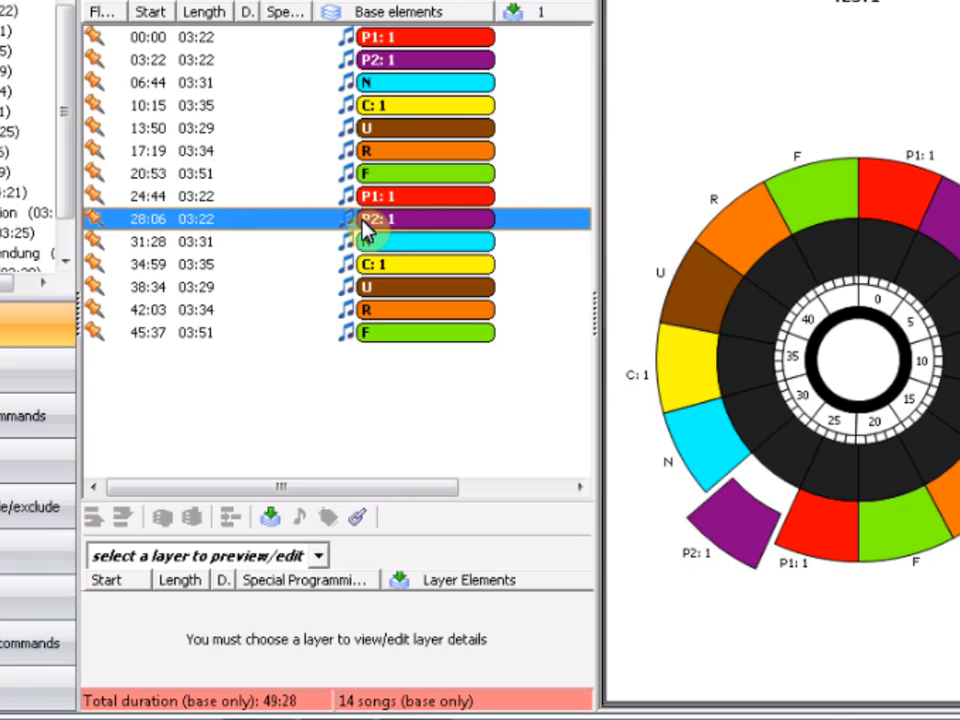
pyautogui.click(318, 555)
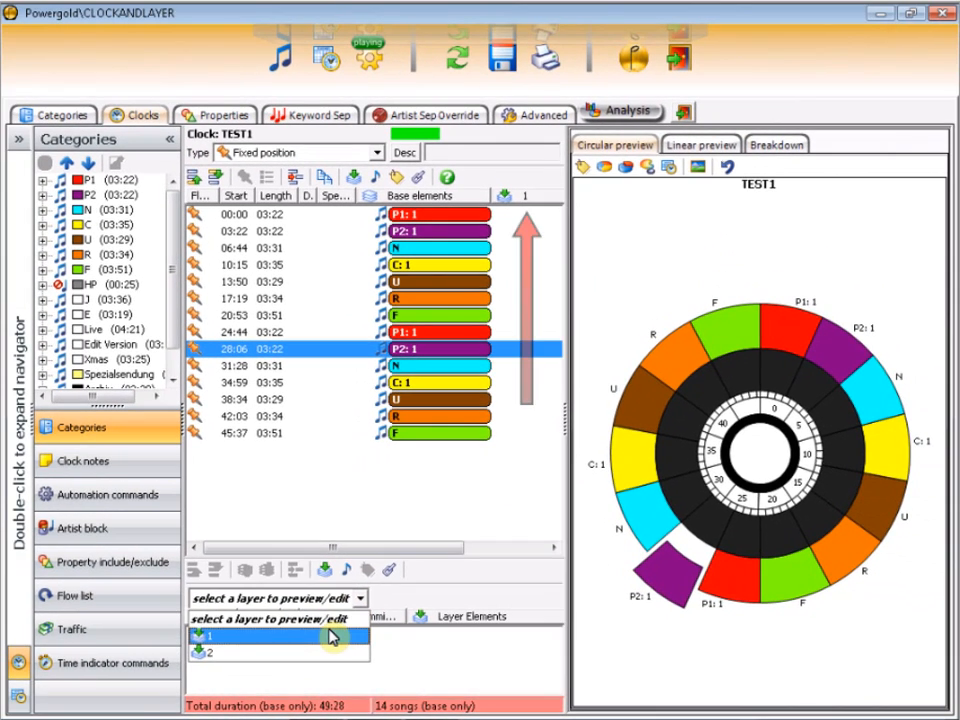
pyautogui.click(294, 614)
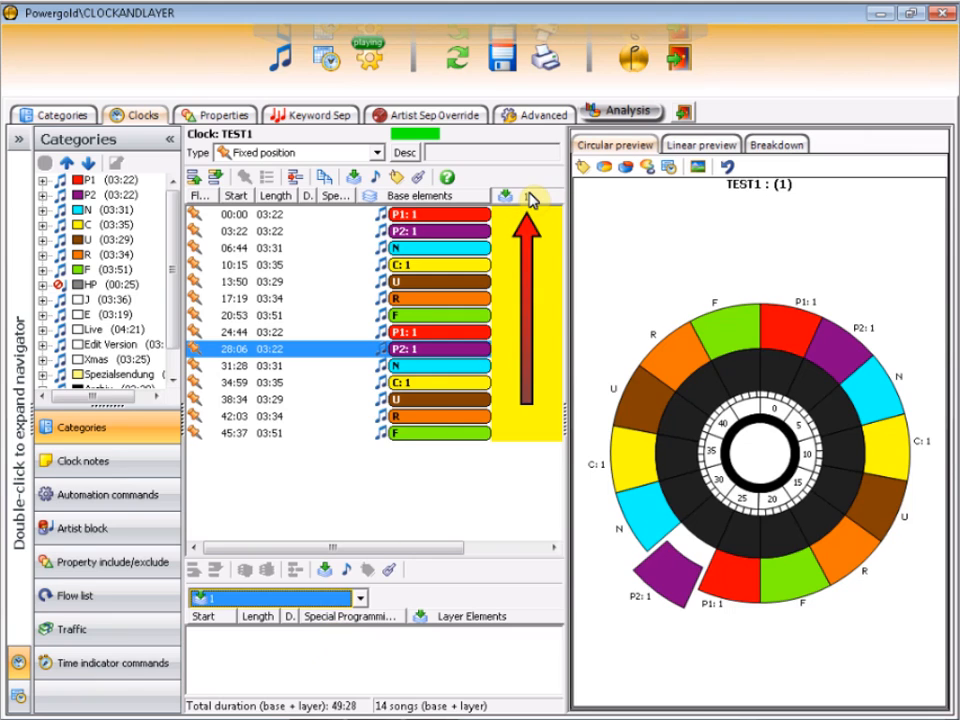
pyautogui.click(360, 598)
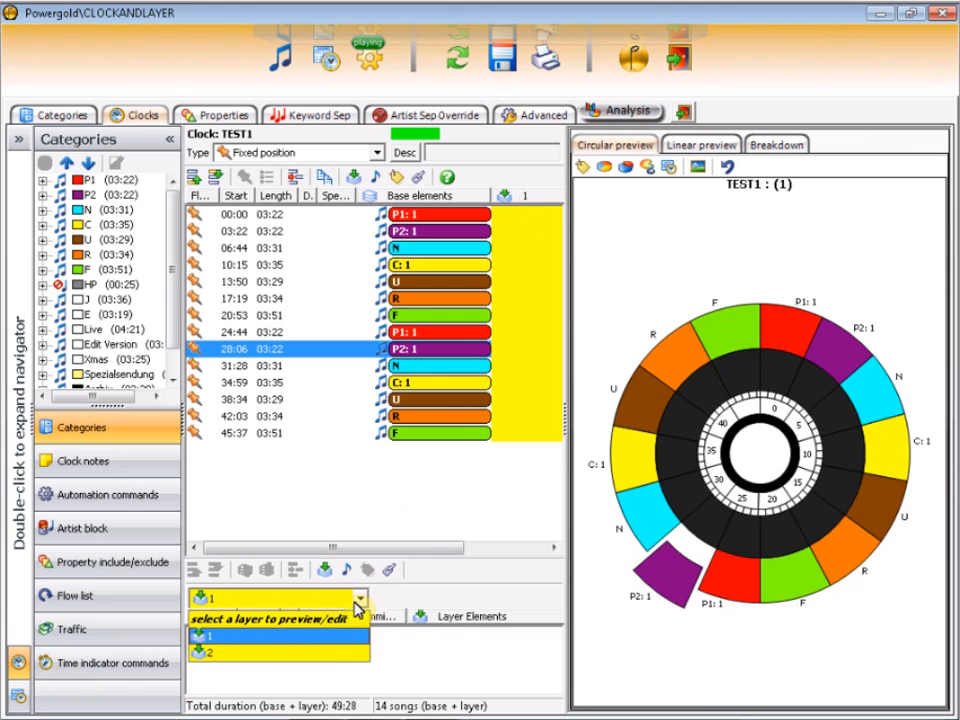
pyautogui.click(322, 653)
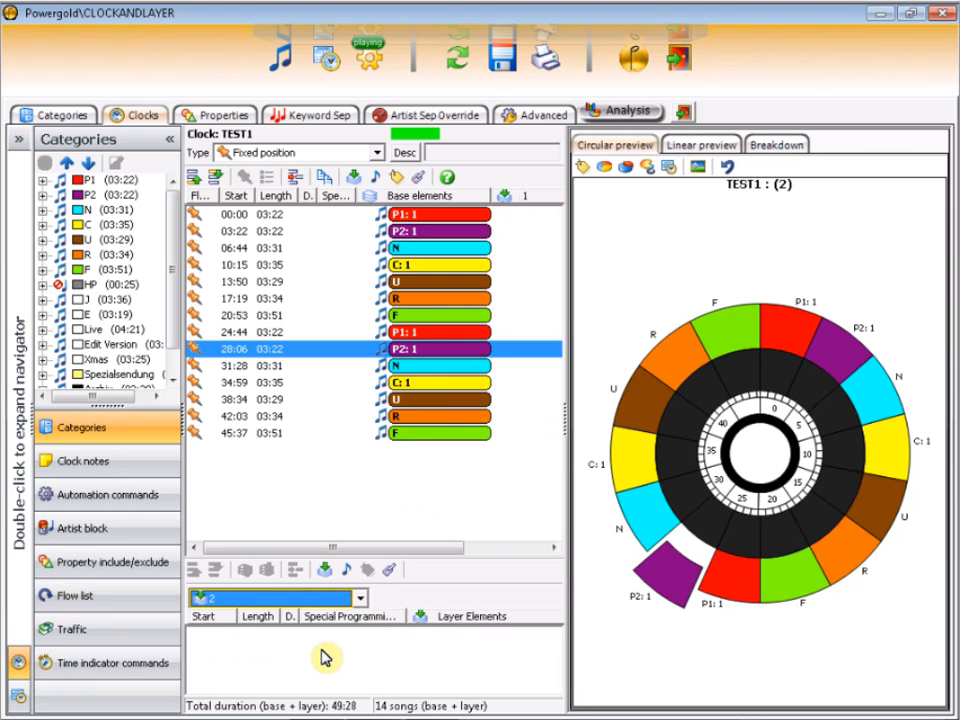
pyautogui.click(519, 197)
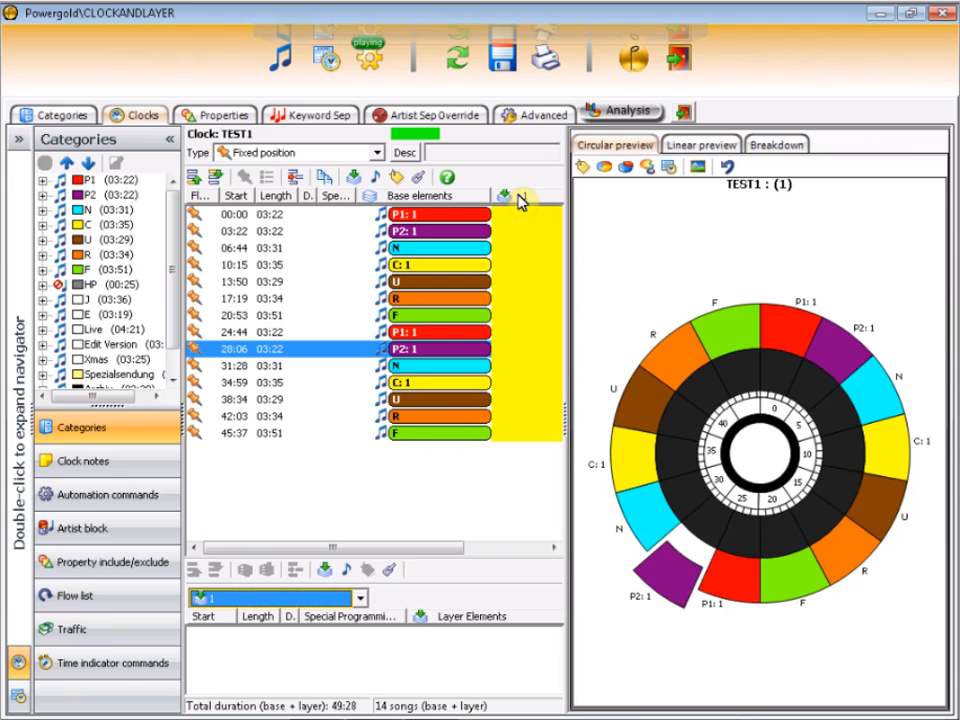
# Step: Compare the base elements view with layer 1 by switching between them
pyautogui.click(352, 645)
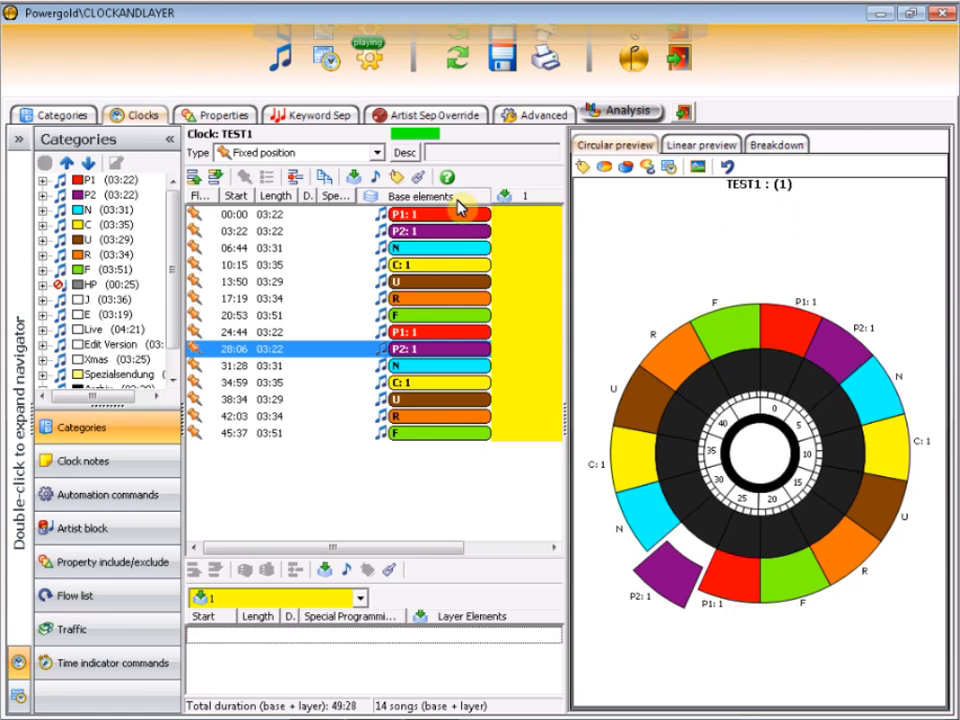
pyautogui.click(505, 197)
pyautogui.click(515, 198)
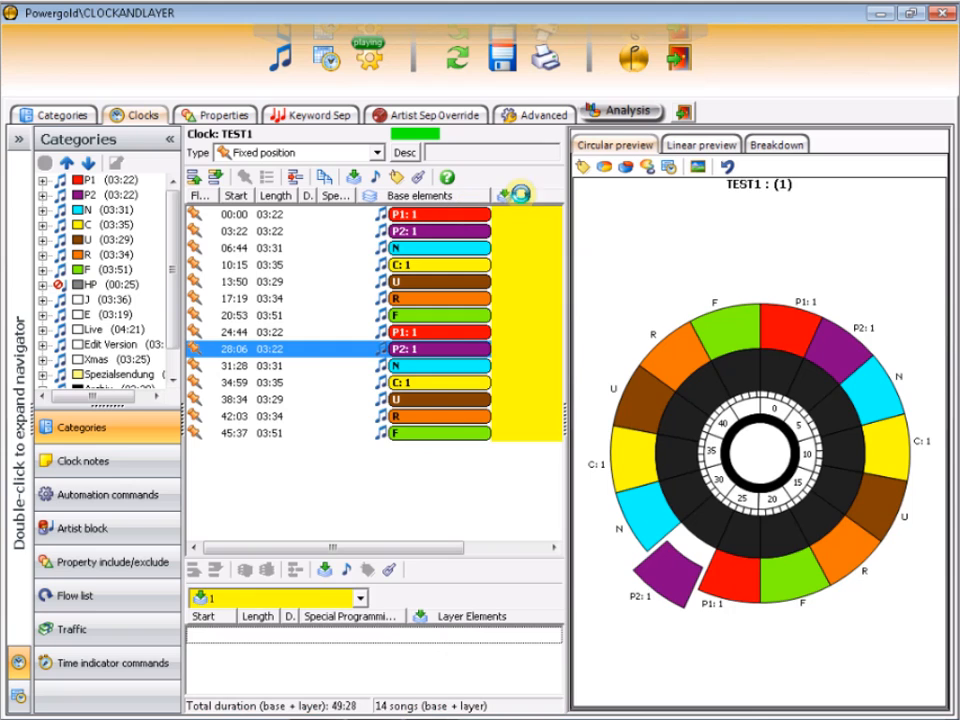
pyautogui.click(469, 200)
pyautogui.click(508, 197)
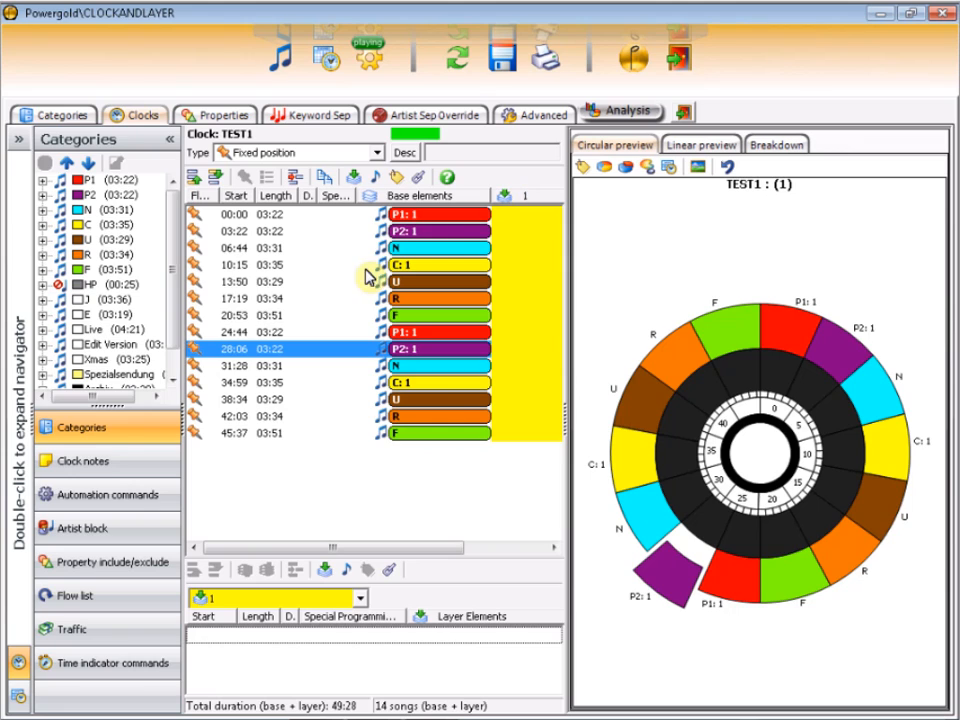
# Step: Add the clock note NACHRICHTEN HALB to layer 1 at the selected P2 element
pyautogui.click(107, 466)
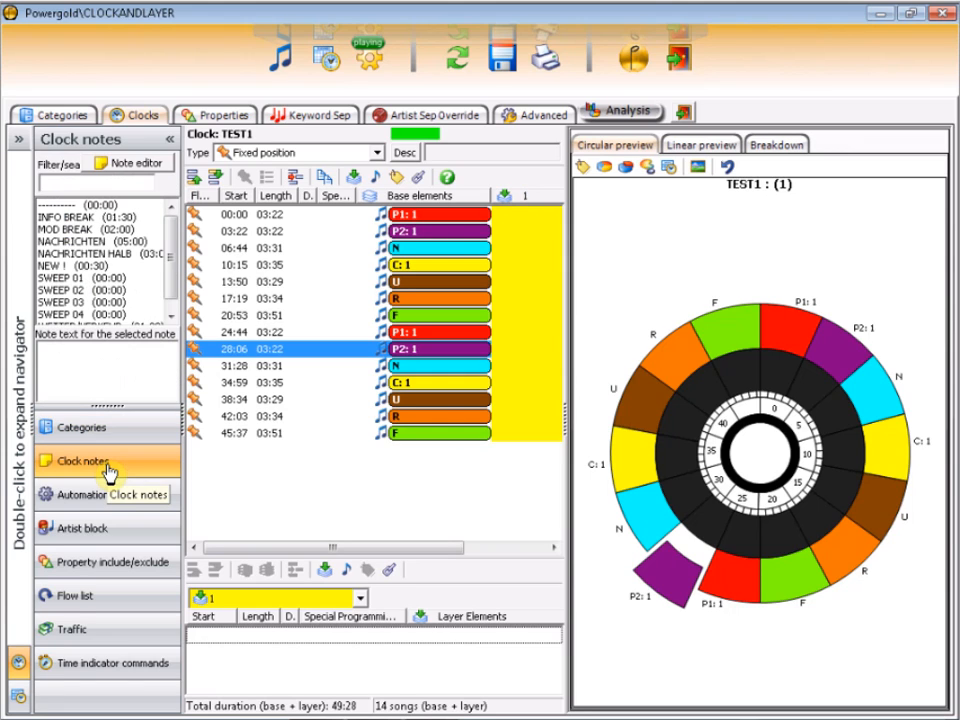
pyautogui.click(107, 255)
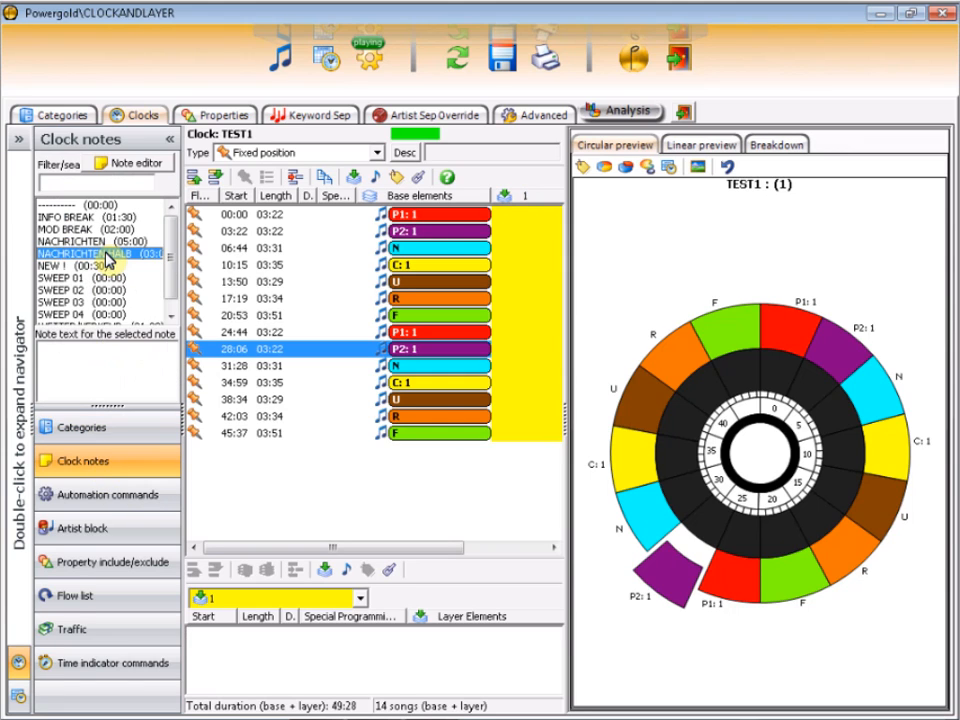
pyautogui.moveTo(107, 255); pyautogui.dragTo(237, 645)
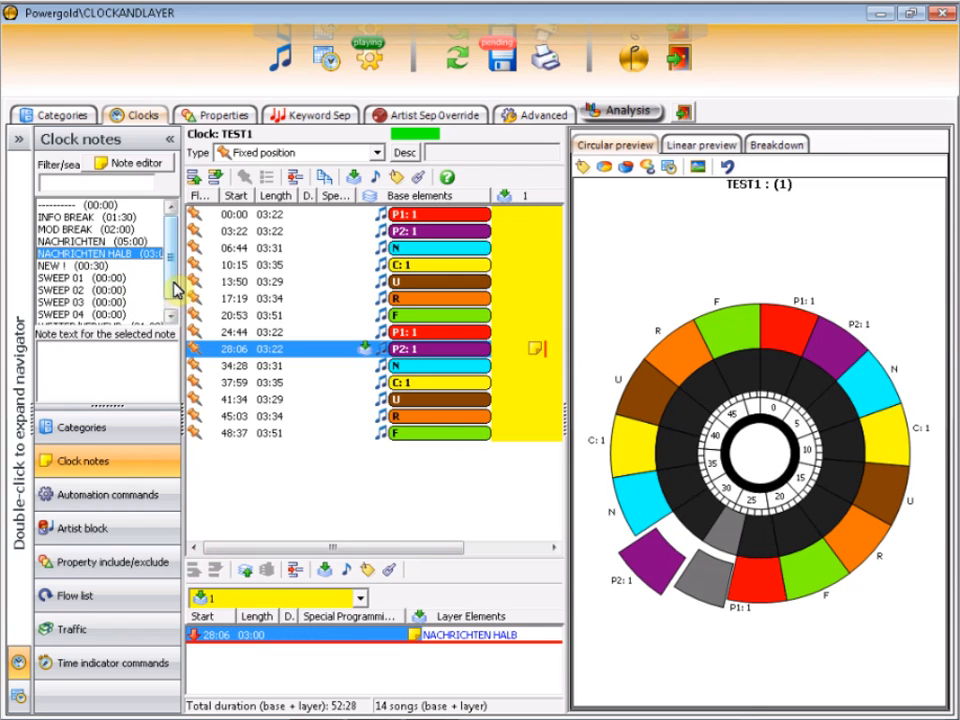
# Step: Add the clock note WETTER/VERKEHR to layer 1, below NACHRICHTEN HALB
pyautogui.scroll(-1, 140, 310)
pyautogui.click(140, 314)
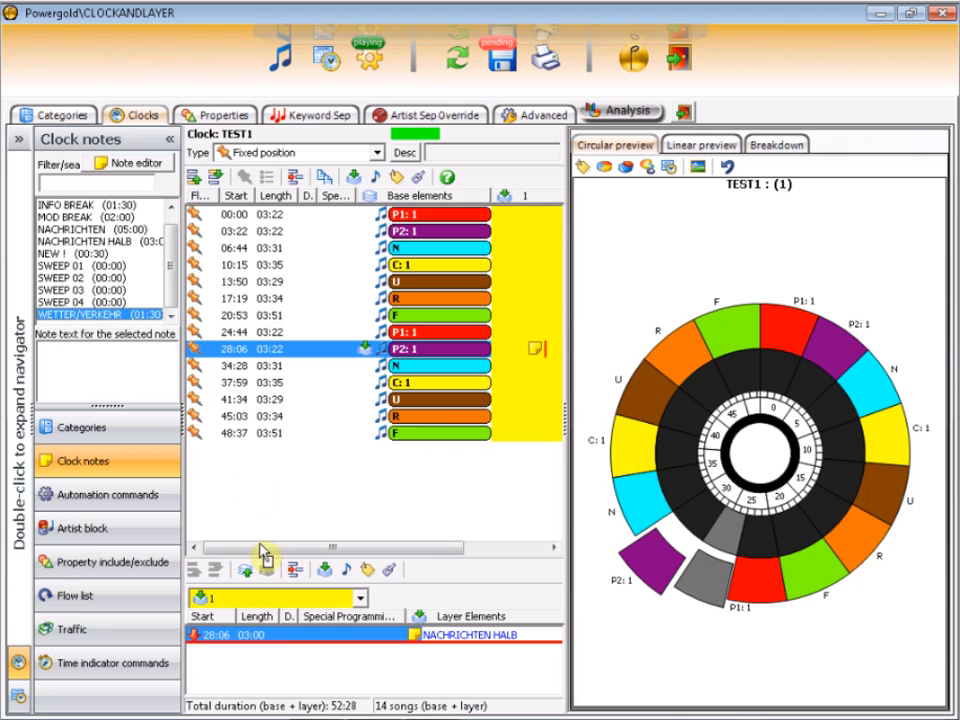
pyautogui.moveTo(268, 665); pyautogui.dragTo(306, 686)
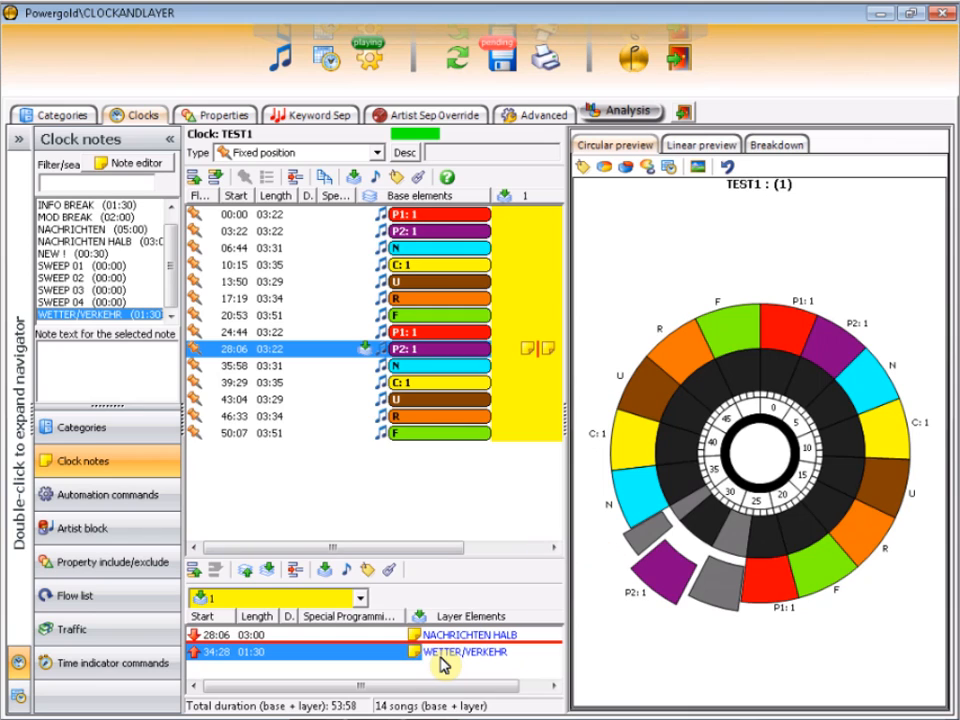
# Step: Move the base element line up and down among layer 1's notes, leaving it below WETTER/VERKEHR
pyautogui.moveTo(441, 654)
pyautogui.mouseDown()
pyautogui.moveTo(441, 637)
pyautogui.moveTo(445, 655)
pyautogui.moveTo(432, 640)
pyautogui.mouseUp()
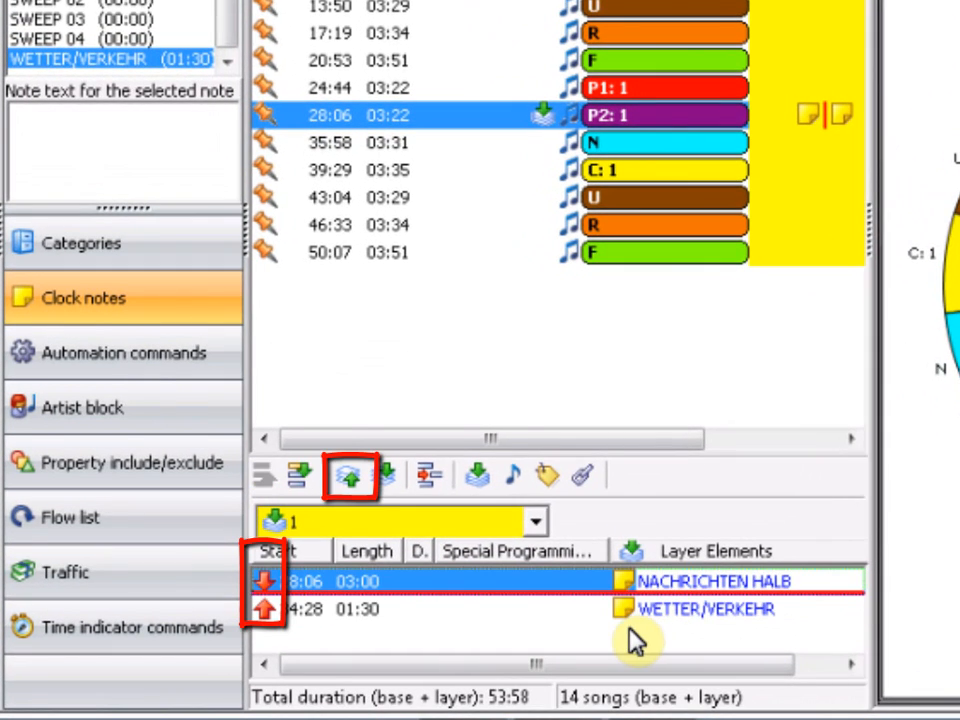
pyautogui.click(356, 488)
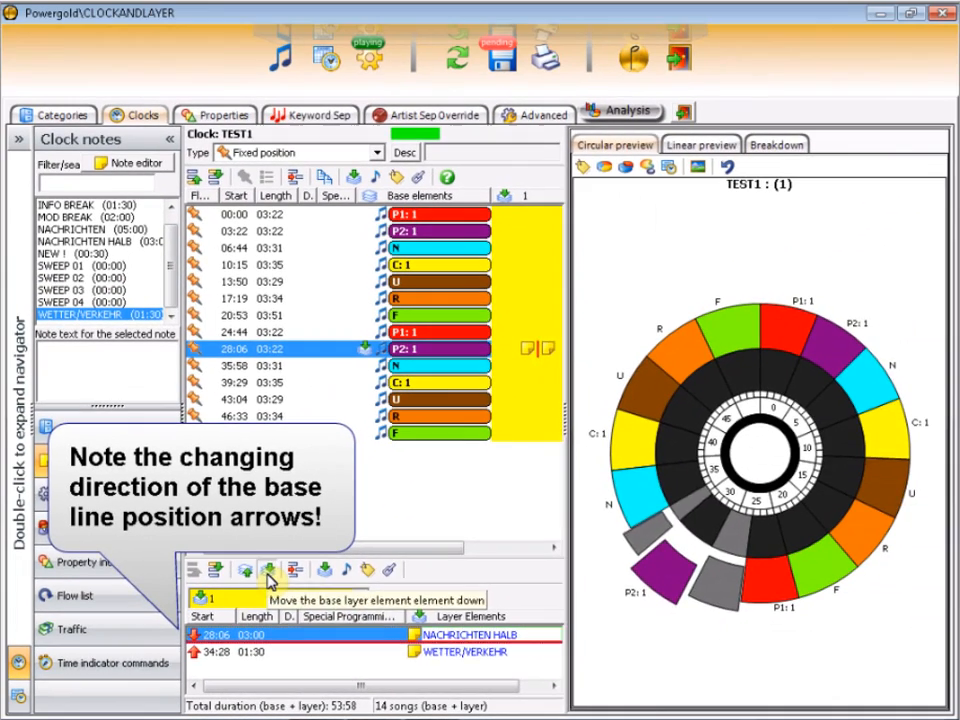
pyautogui.click(386, 475)
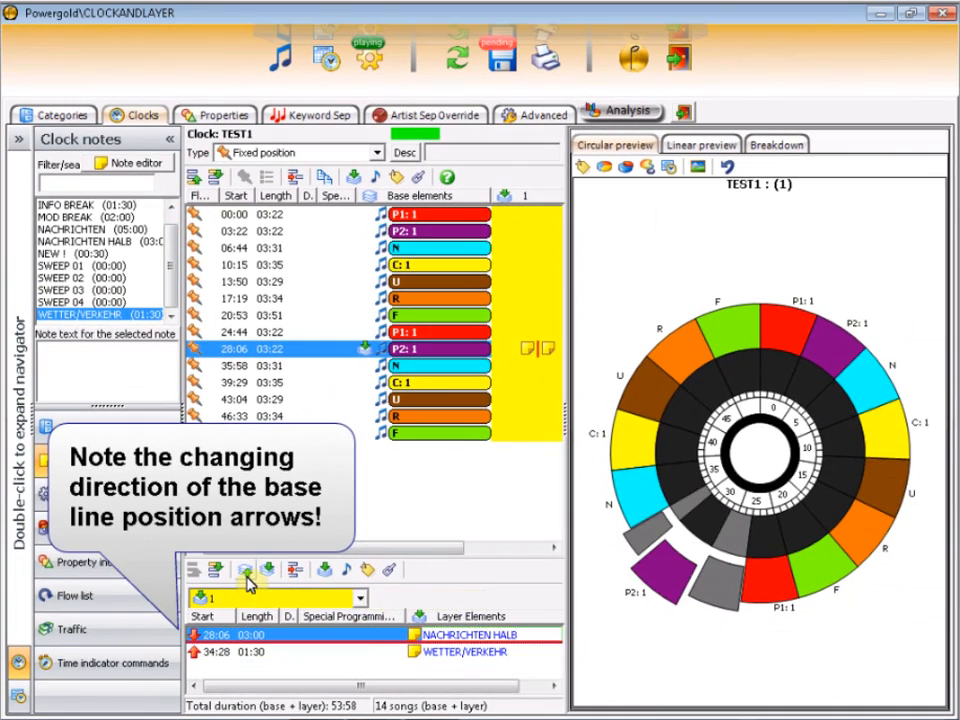
pyautogui.click(266, 578)
pyautogui.click(266, 578)
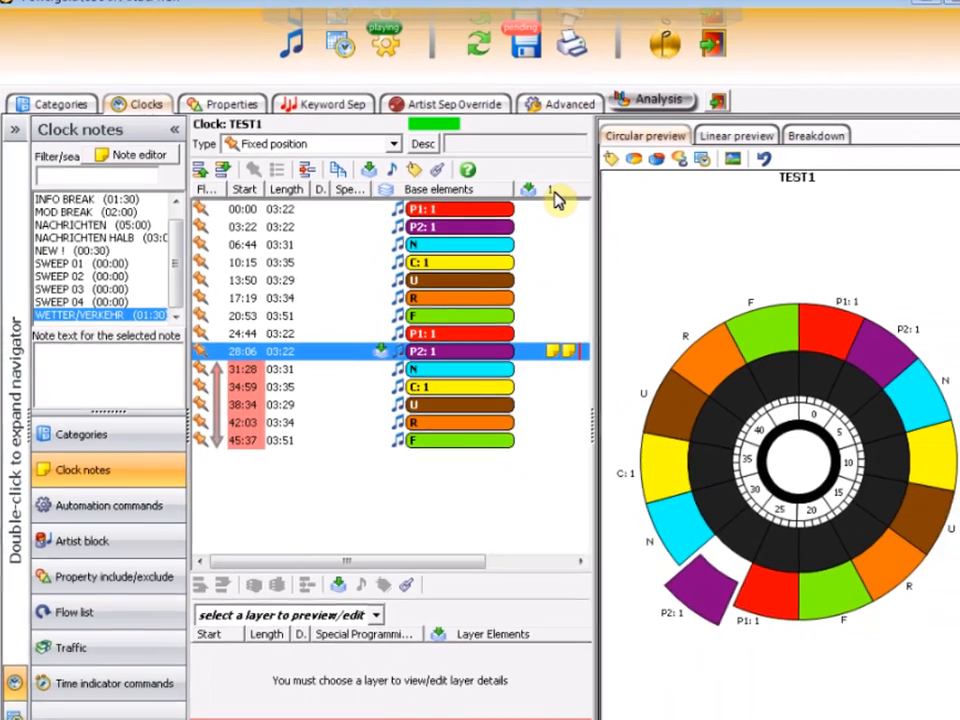
# Step: Compare the start times of the base clock with those of layer 1, ending on the base elements
pyautogui.click(780, 140)
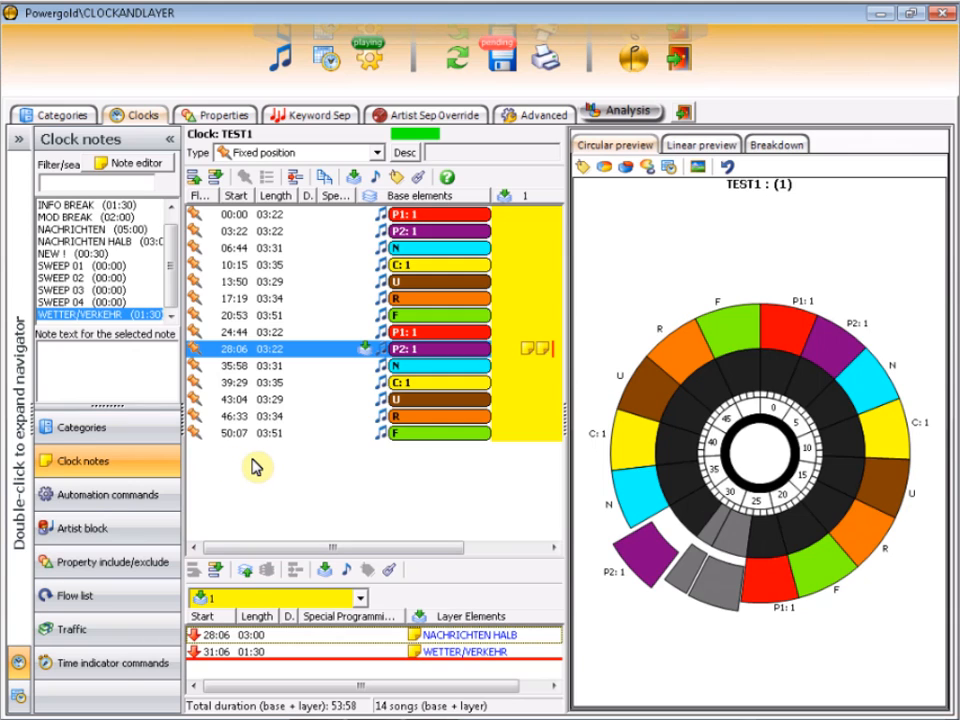
pyautogui.click(441, 205)
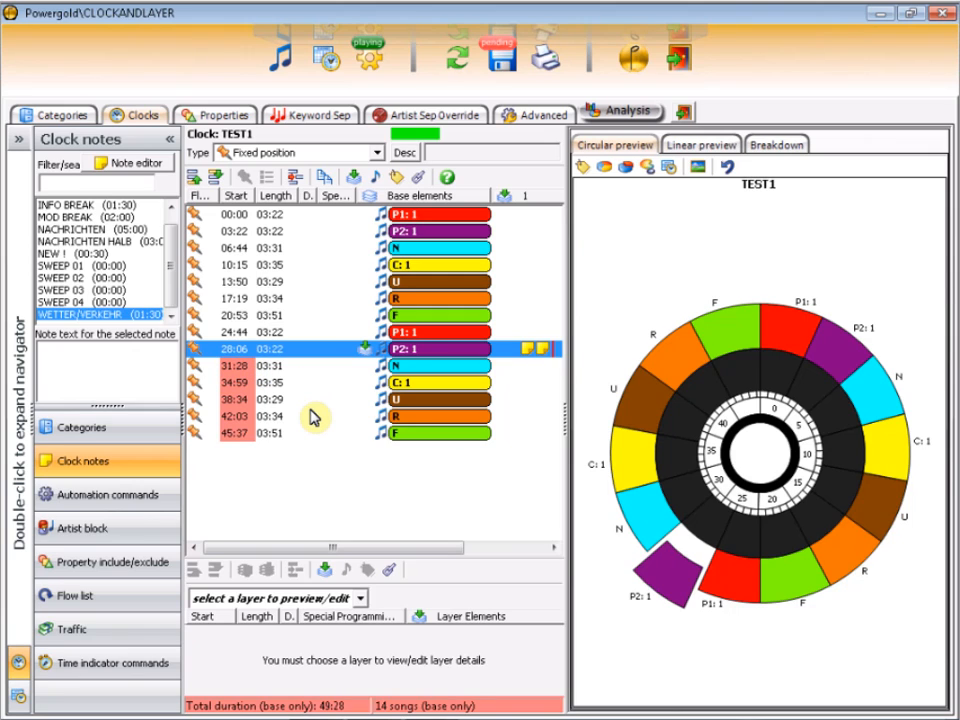
pyautogui.click(516, 197)
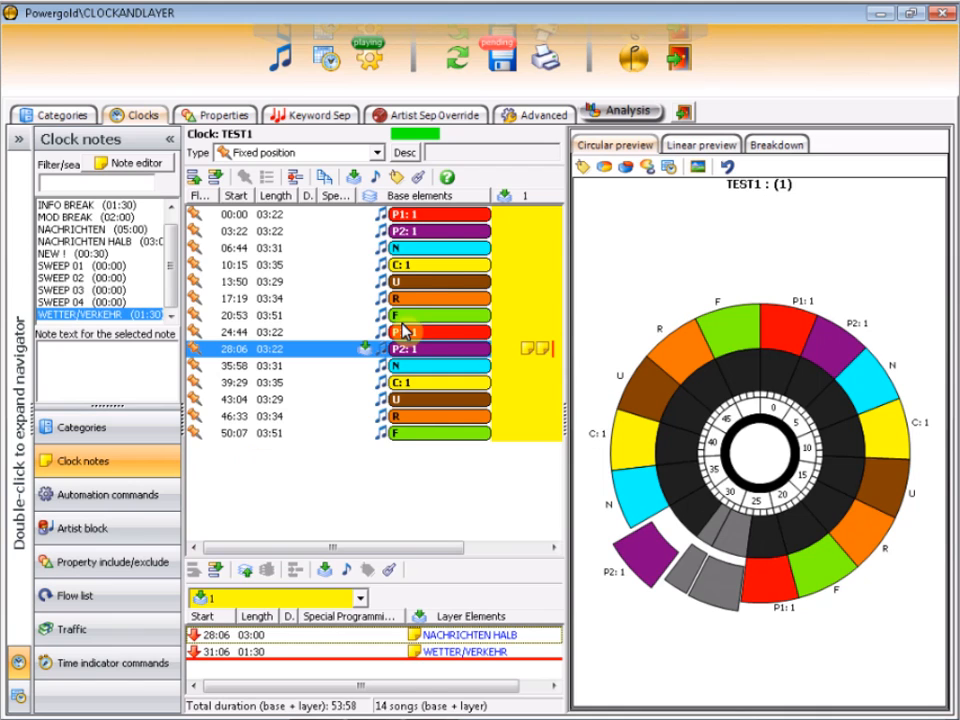
pyautogui.click(424, 198)
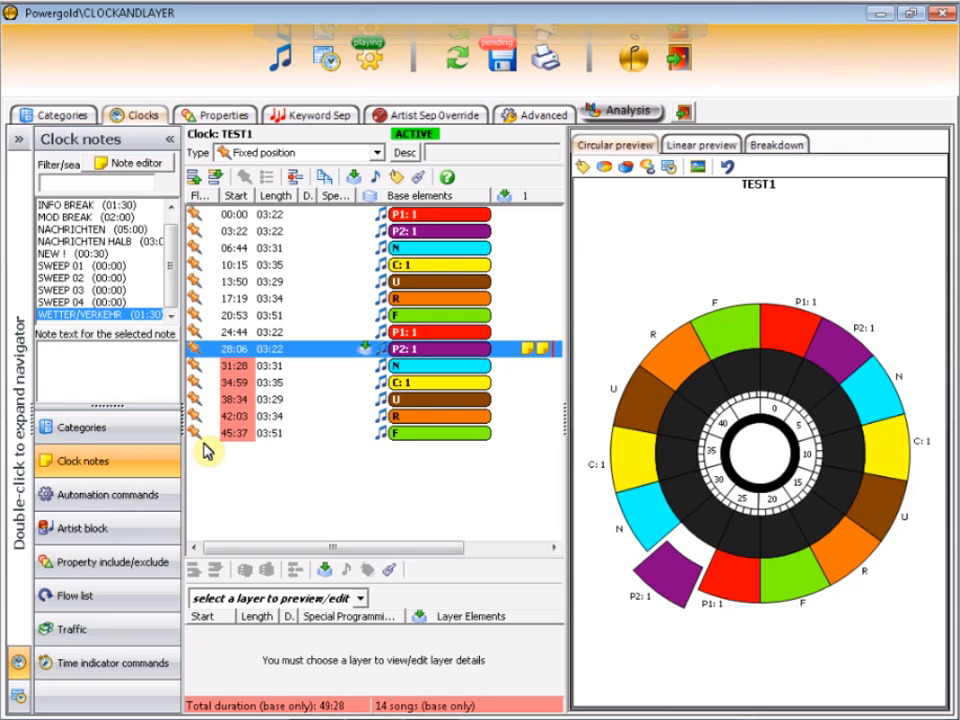
# Step: Add the music category P1 to layer 1, below the base element line at the selected P2 element
pyautogui.click(137, 442)
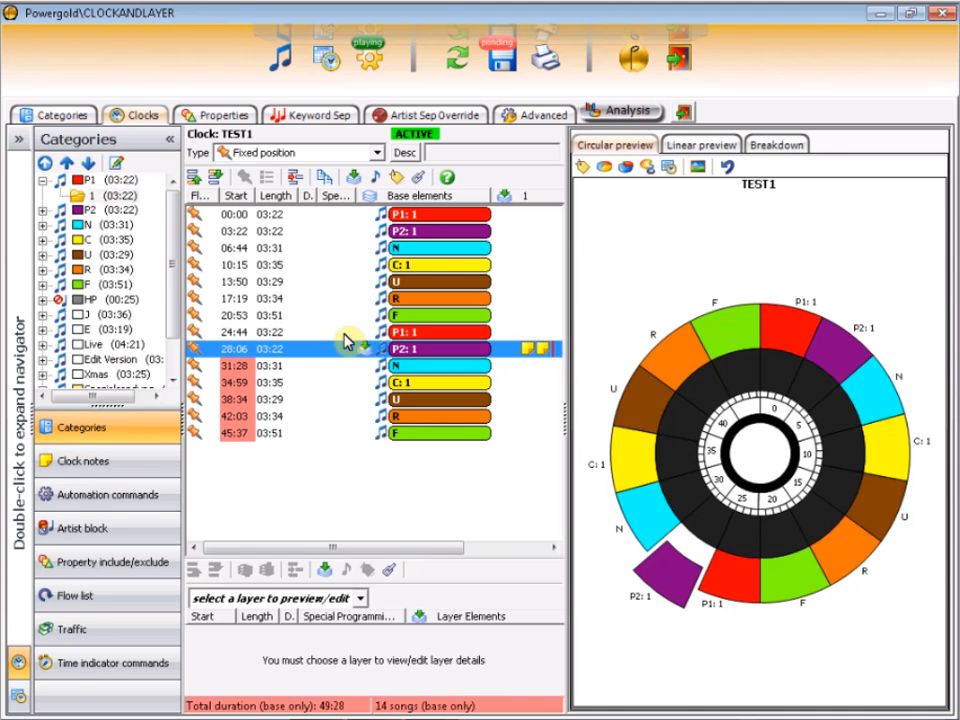
pyautogui.click(522, 197)
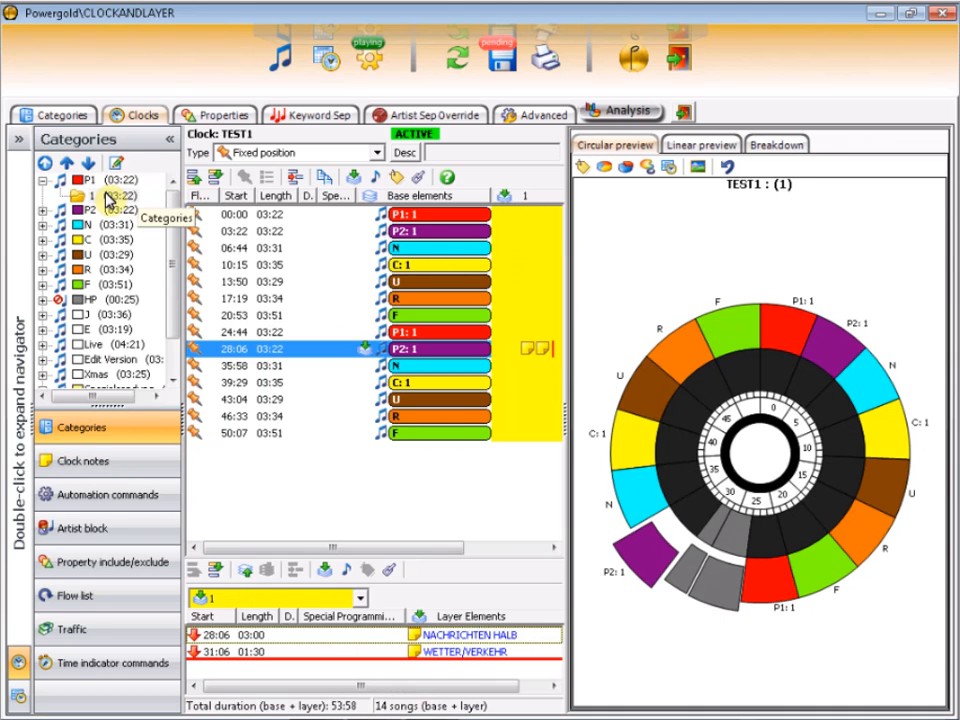
pyautogui.click(87, 181)
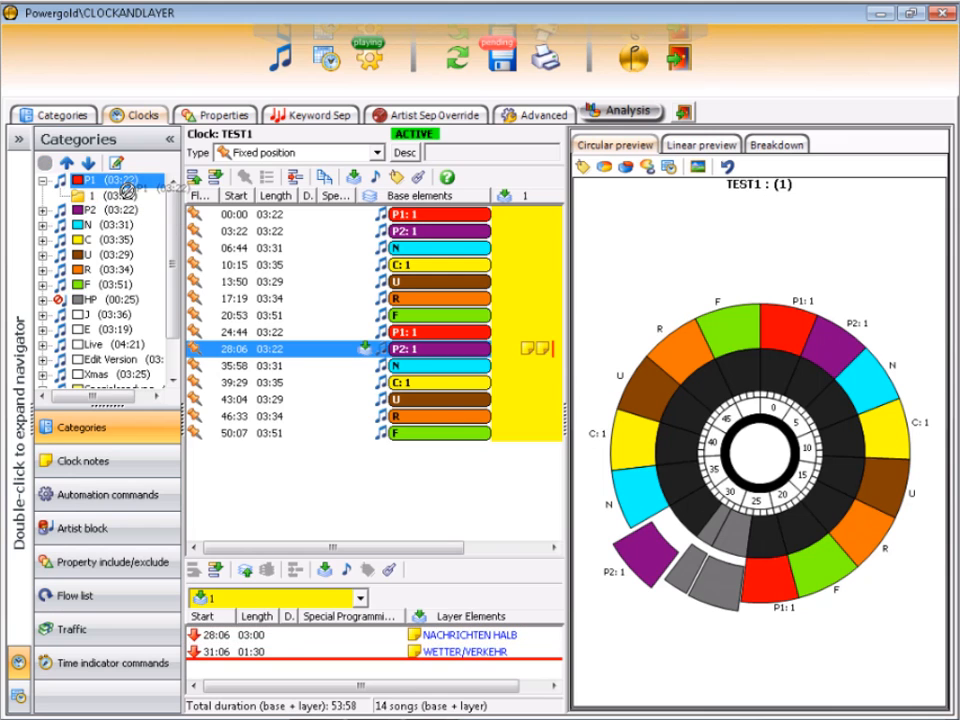
pyautogui.doubleClick(253, 673)
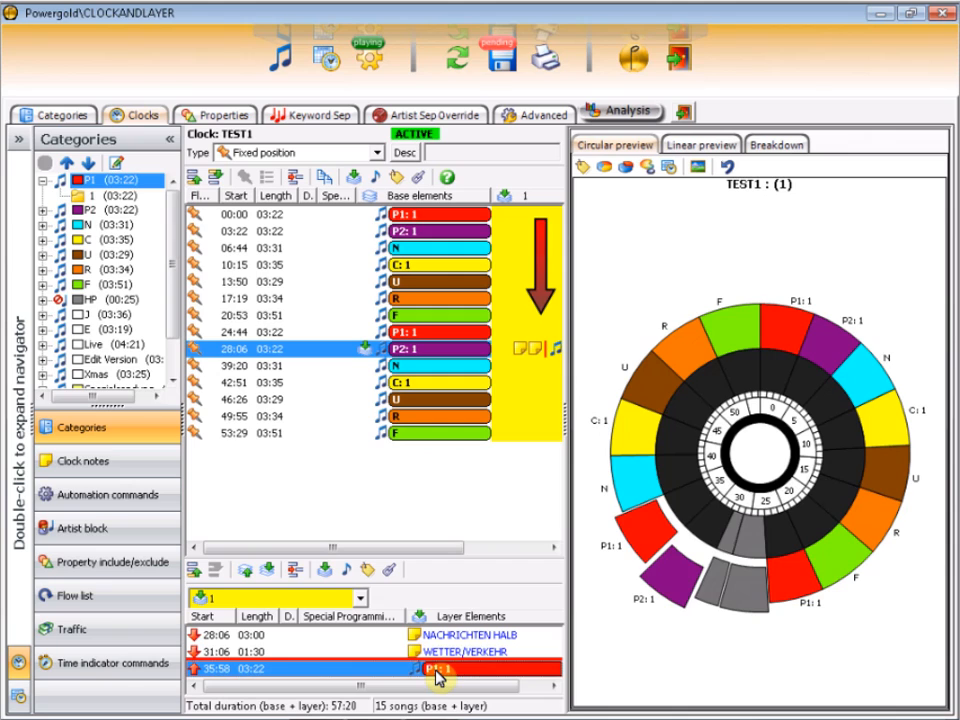
pyautogui.moveTo(437, 678)
pyautogui.mouseDown()
pyautogui.moveTo(443, 645)
pyautogui.moveTo(447, 677)
pyautogui.mouseUp()
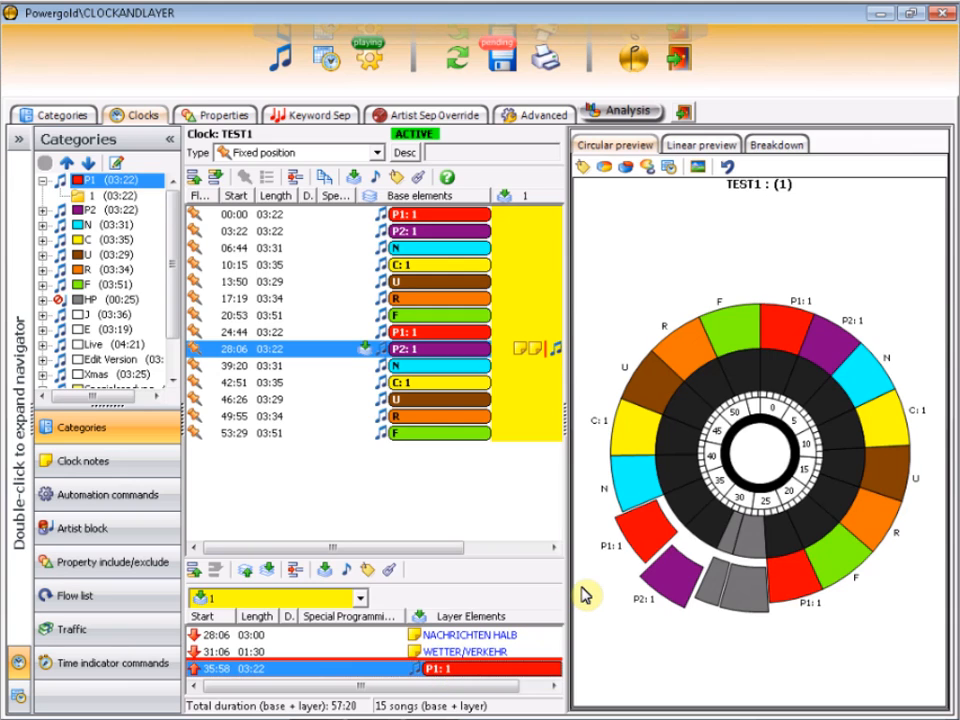
# Step: Compare the element order and start times of the base clock and layer 1 in the linear preview, ending on layer 1
pyautogui.click(650, 602)
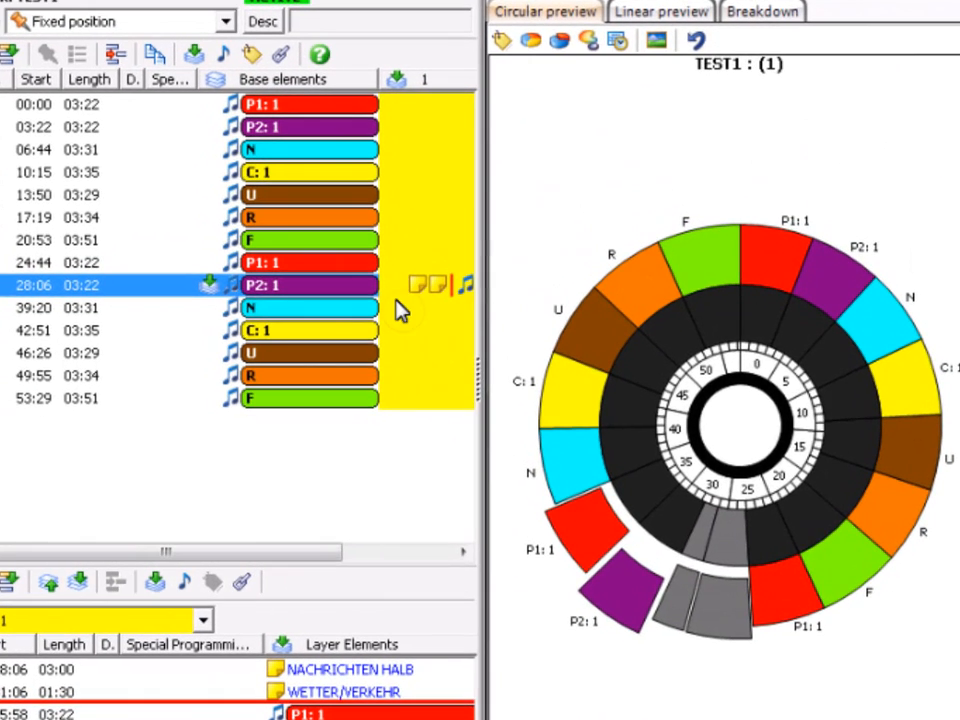
pyautogui.moveTo(396, 292)
pyautogui.mouseDown()
pyautogui.moveTo(410, 230)
pyautogui.moveTo(407, 120)
pyautogui.moveTo(407, 411)
pyautogui.moveTo(413, 287)
pyautogui.mouseUp()
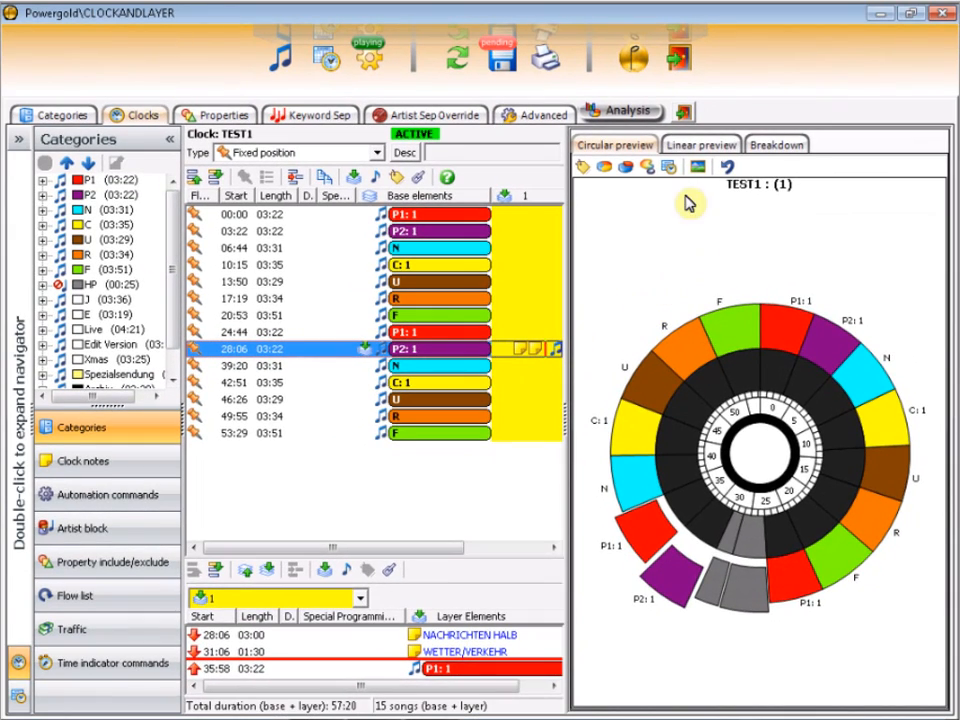
pyautogui.click(689, 146)
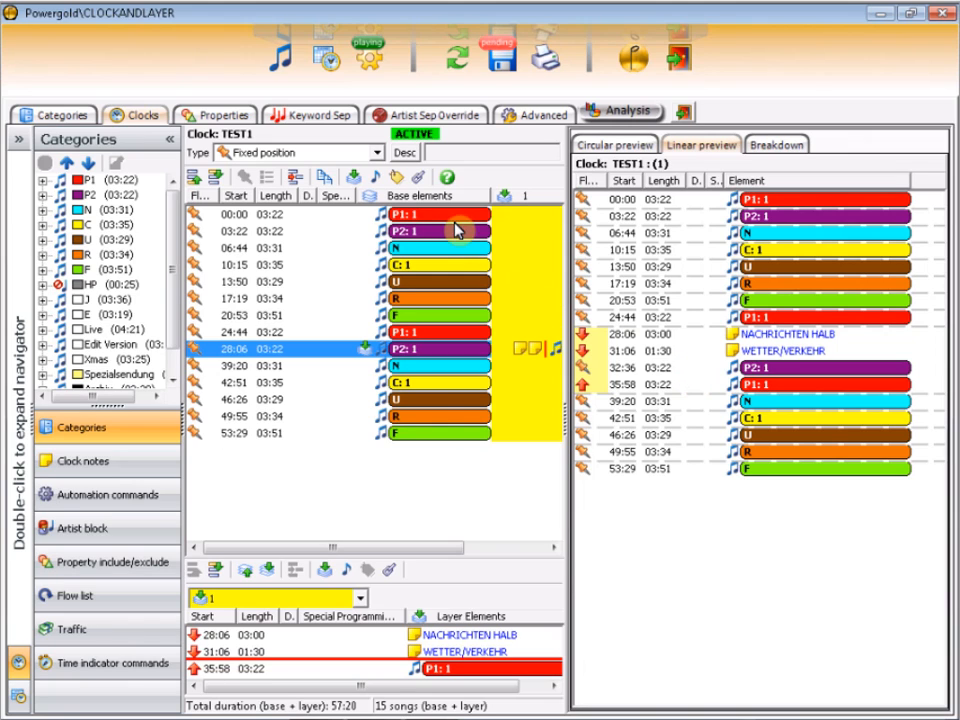
pyautogui.click(425, 205)
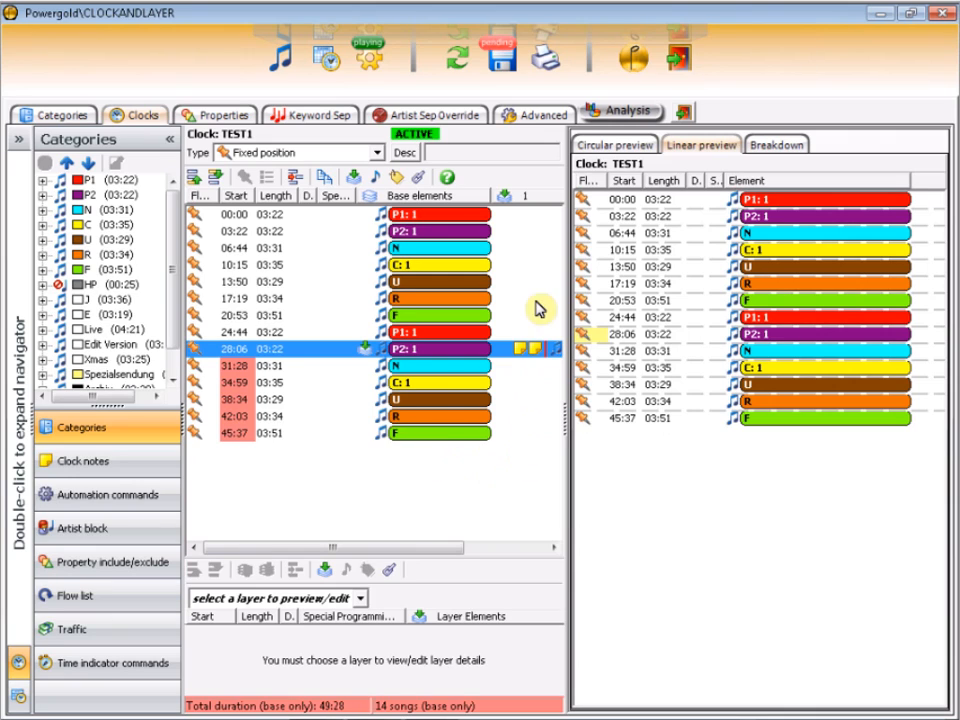
pyautogui.click(527, 201)
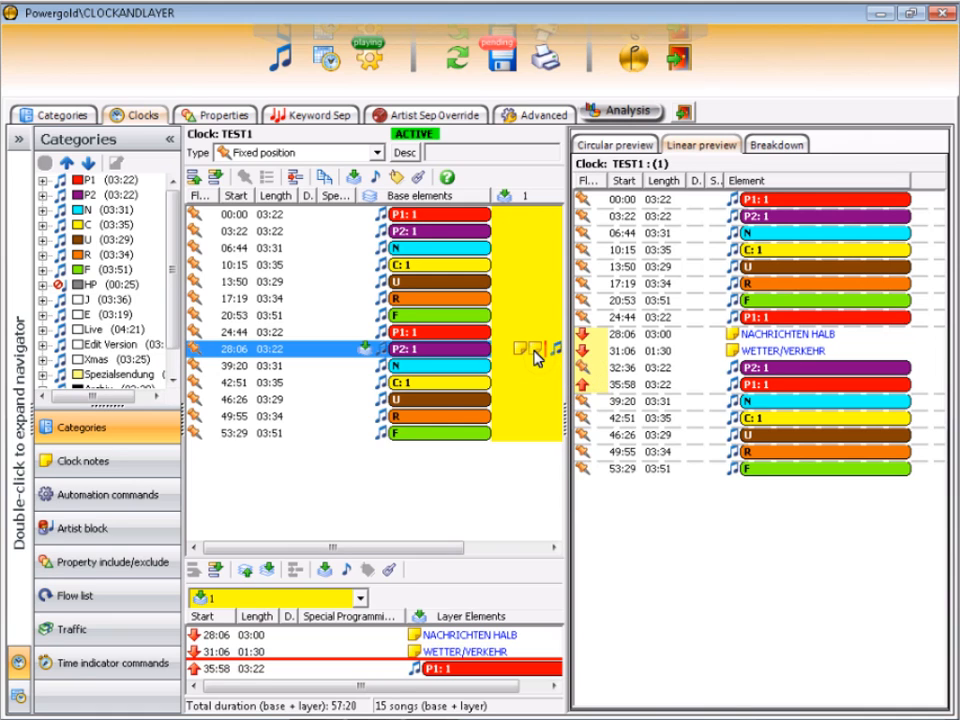
pyautogui.moveTo(536, 354)
pyautogui.mouseDown()
pyautogui.moveTo(539, 230)
pyautogui.moveTo(527, 443)
pyautogui.moveTo(520, 360)
pyautogui.mouseUp()
# Step: Return to the circular preview and show the clock grid assignments beneath it
pyautogui.click(600, 146)
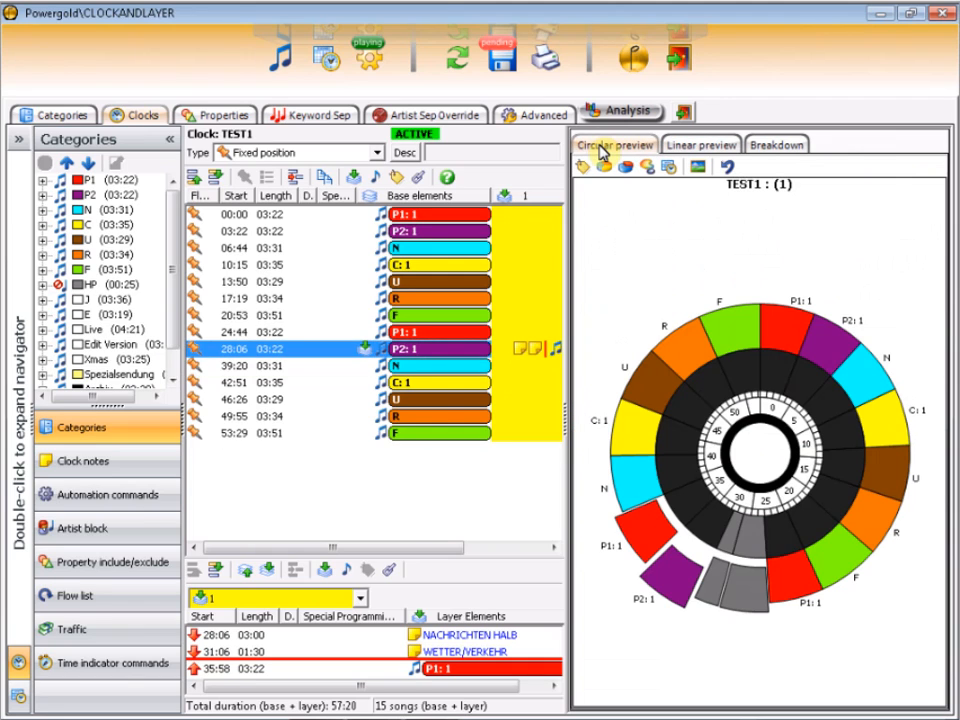
pyautogui.moveTo(519, 350)
pyautogui.mouseDown()
pyautogui.moveTo(534, 296)
pyautogui.moveTo(531, 230)
pyautogui.moveTo(536, 438)
pyautogui.moveTo(525, 363)
pyautogui.mouseUp()
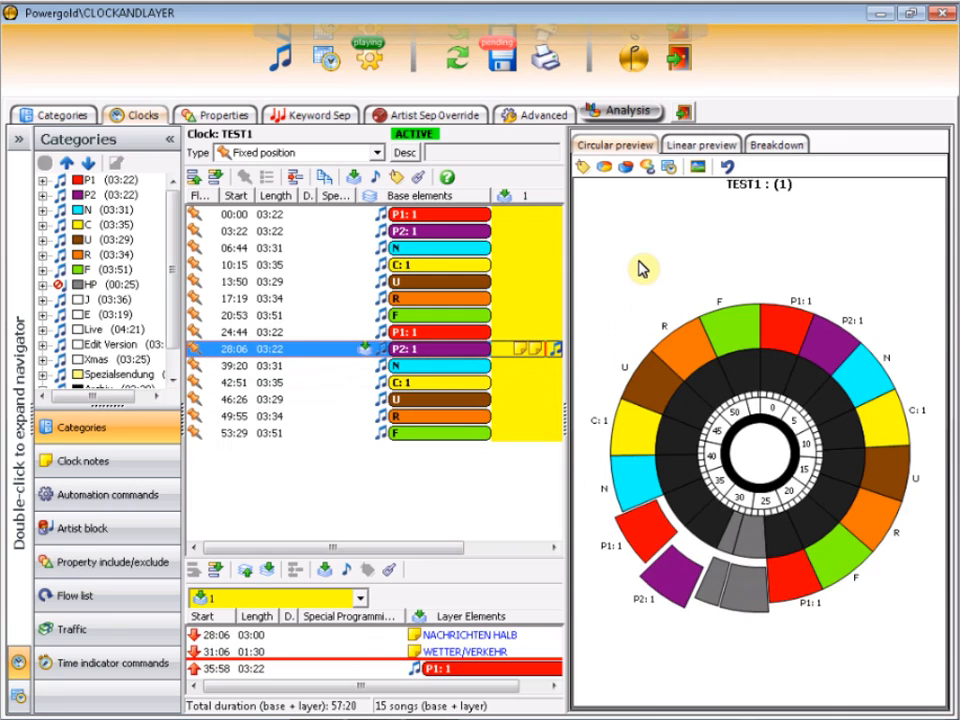
pyautogui.click(668, 172)
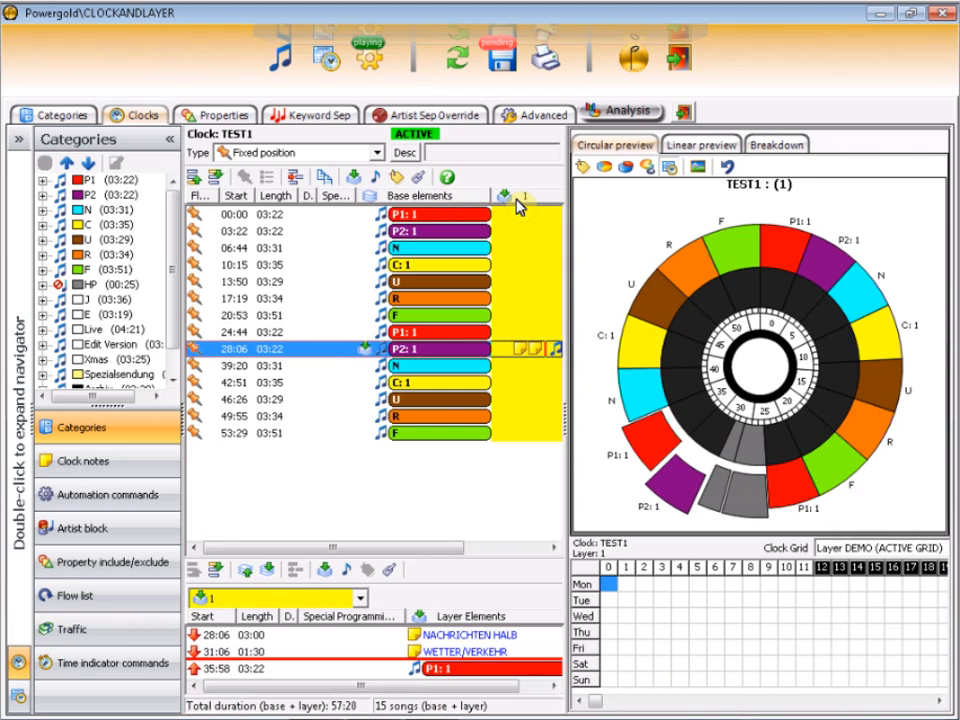
# Step: Compare the grid hours assigned to the base clock with those assigned to layer 1, ending on the base clock
pyautogui.click(449, 198)
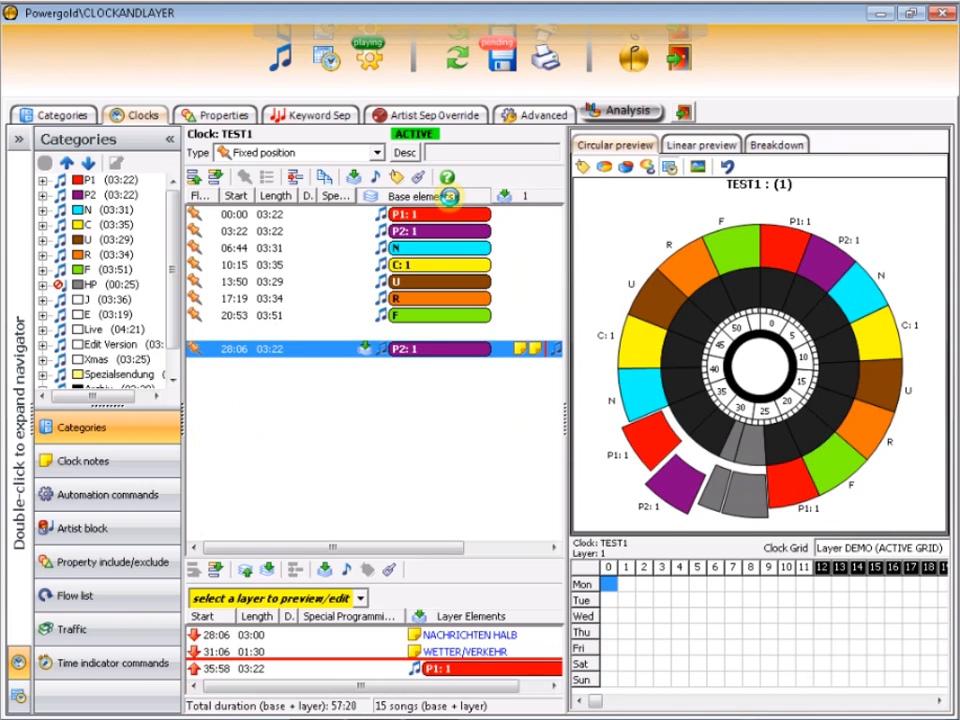
pyautogui.click(533, 208)
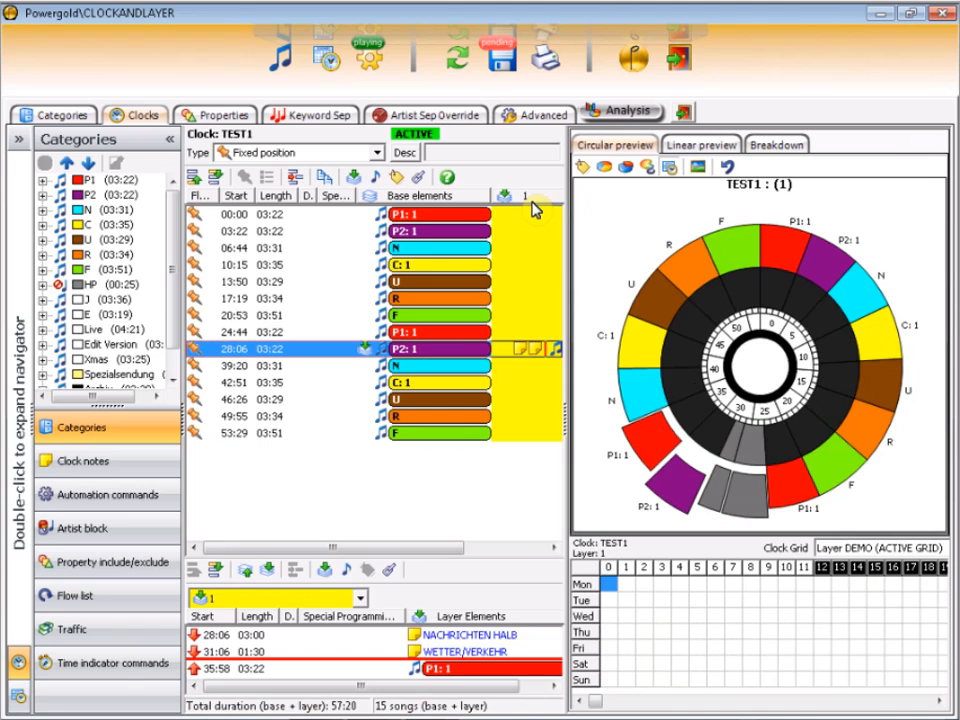
pyautogui.click(452, 200)
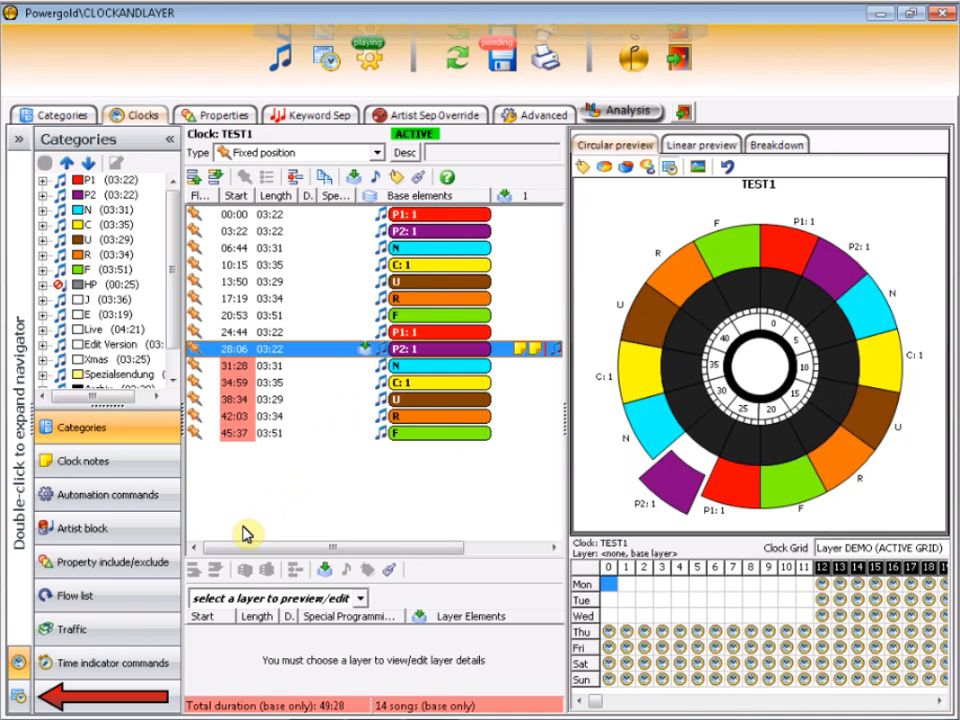
# Step: Assign clock TEST1 from the LAYER DEMO group to the selected Monday to Wednesday 00:00–11:00 cells of the Layer DEMO clock grid
pyautogui.click(18, 698)
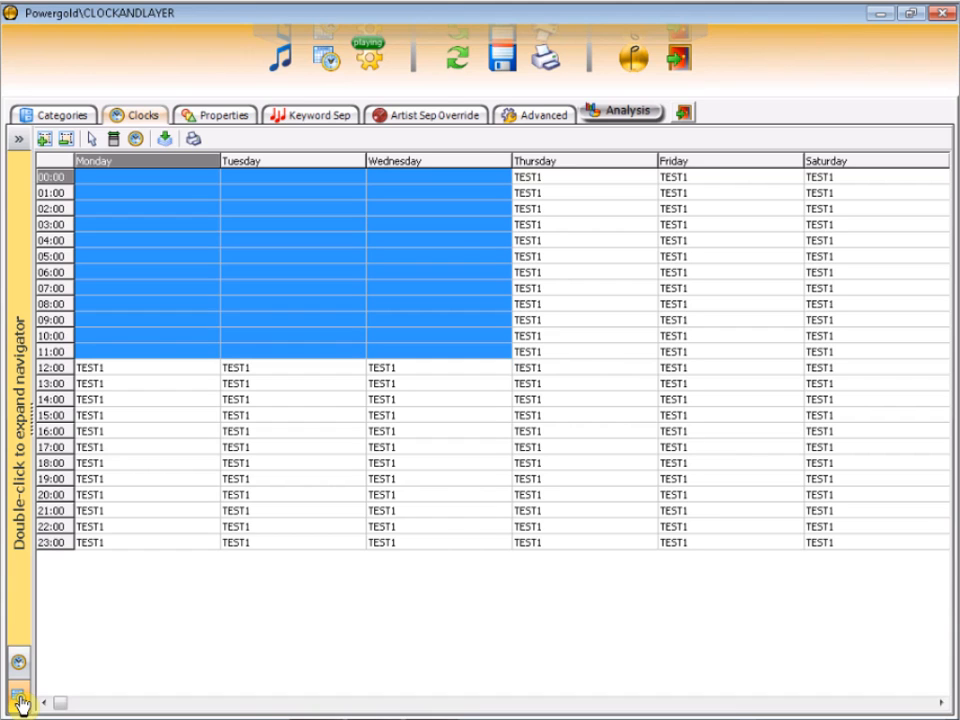
pyautogui.doubleClick(26, 321)
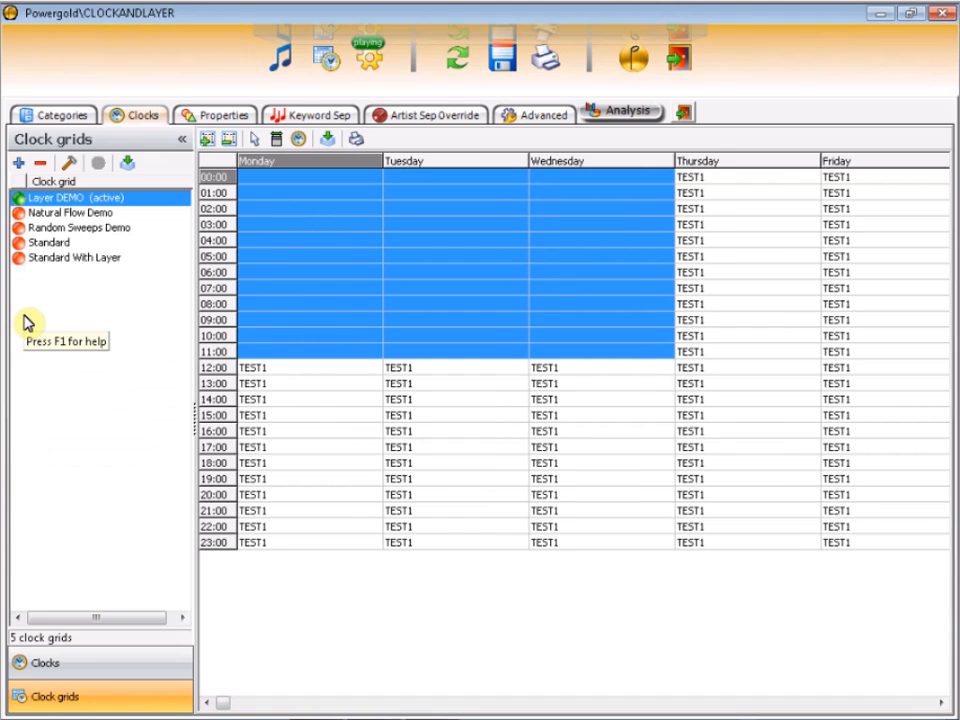
pyautogui.rightClick(300, 268)
pyautogui.moveTo(453, 278)
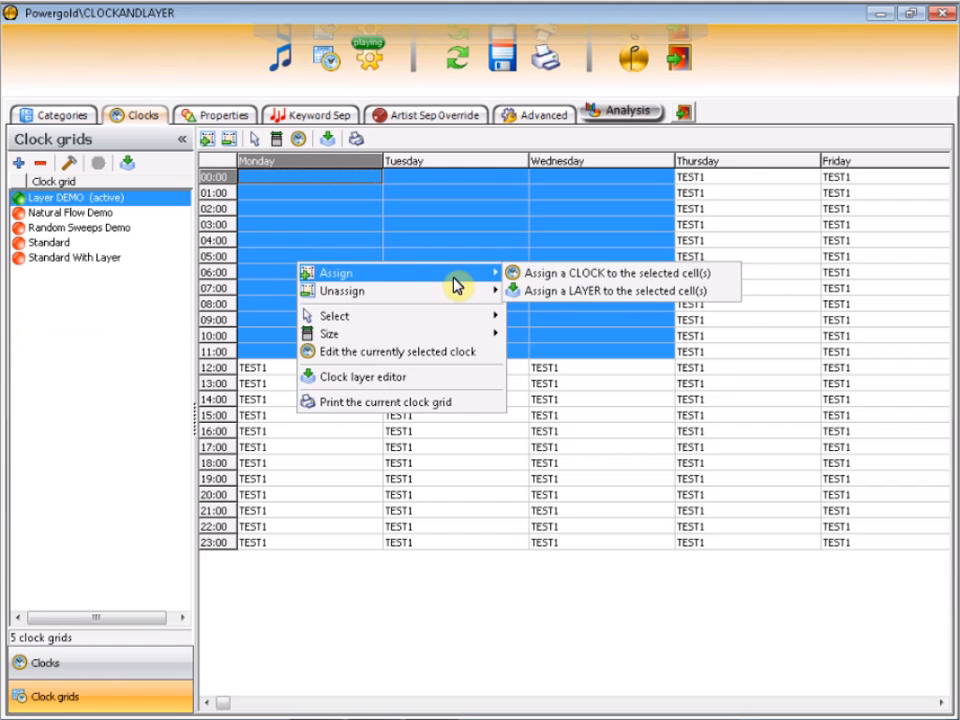
pyautogui.click(582, 273)
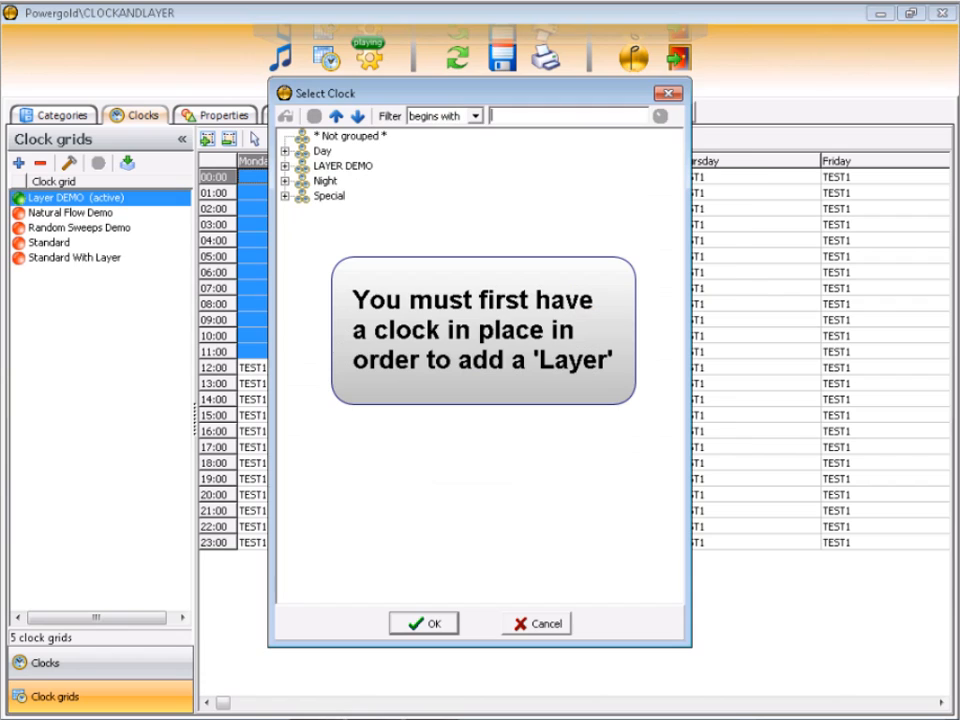
pyautogui.click(285, 166)
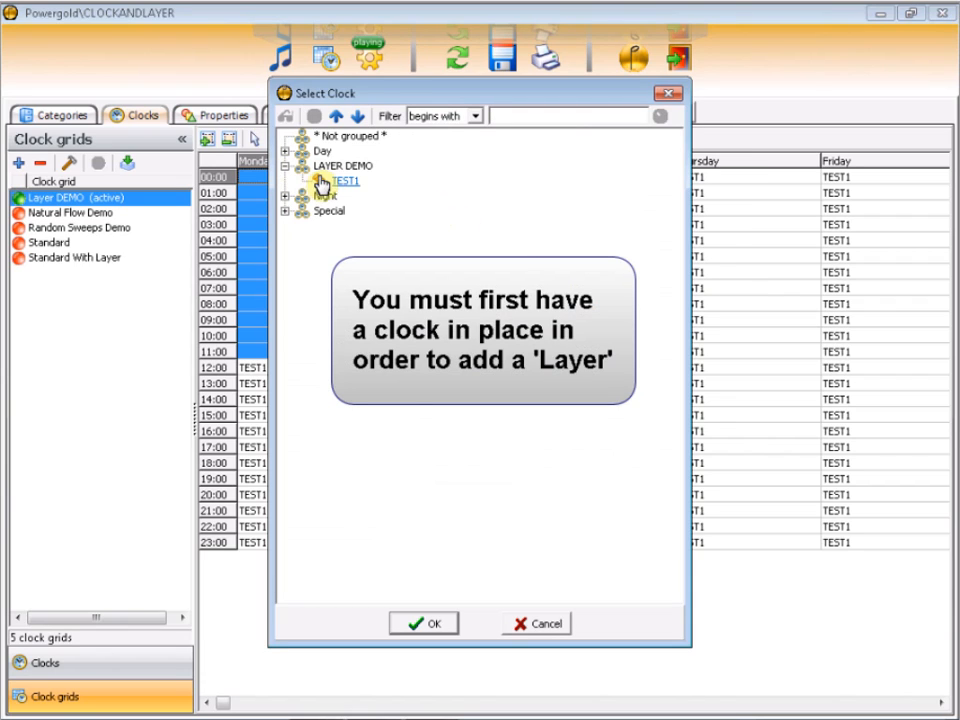
pyautogui.click(335, 182)
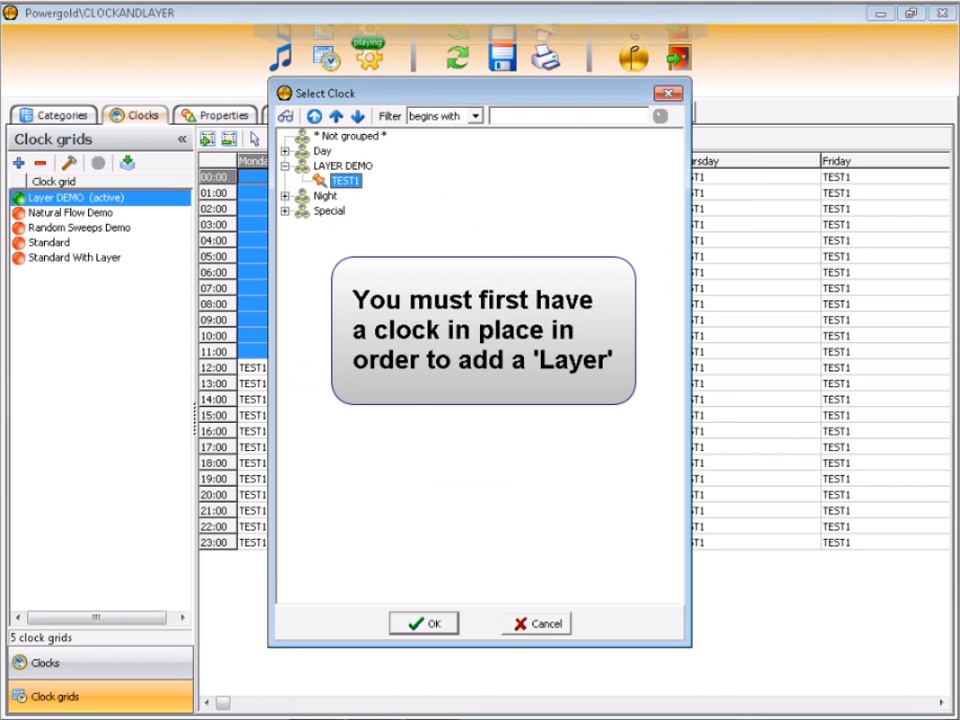
pyautogui.click(430, 625)
# Step: Assign layer 1 to the selected Monday to Wednesday 00:00–11:00 cells of the clock grid
pyautogui.rightClick(465, 264)
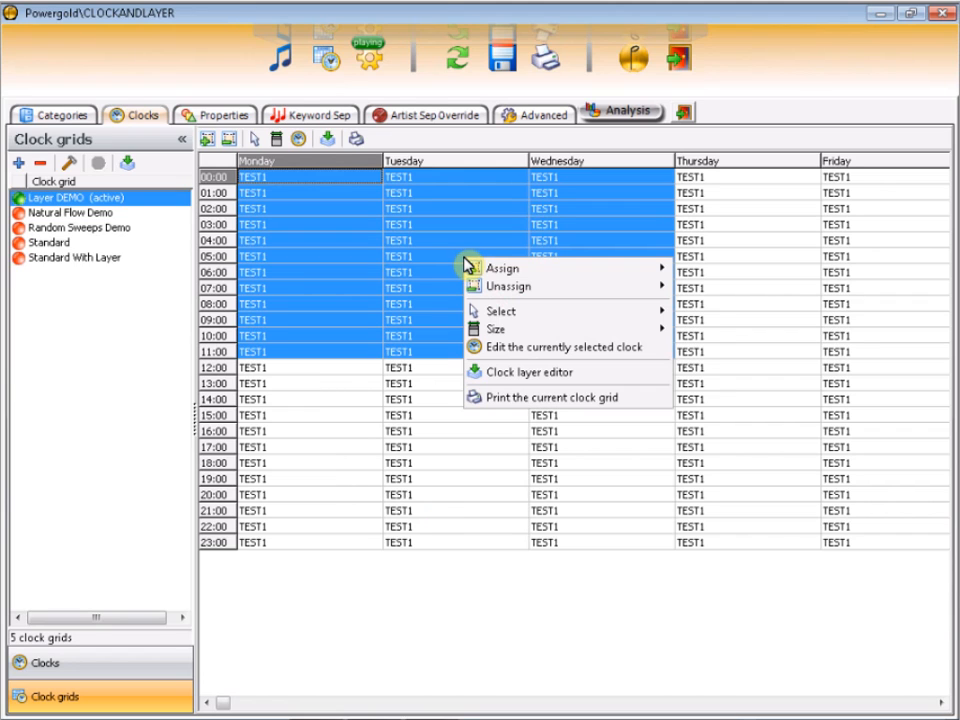
pyautogui.moveTo(585, 272)
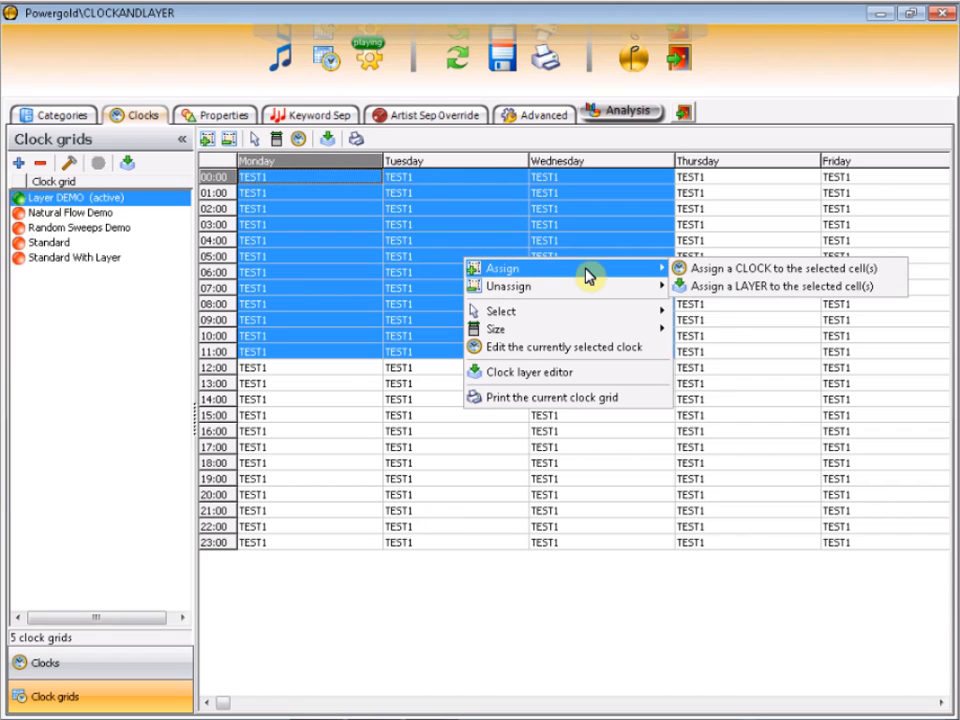
pyautogui.click(745, 290)
pyautogui.click(213, 133)
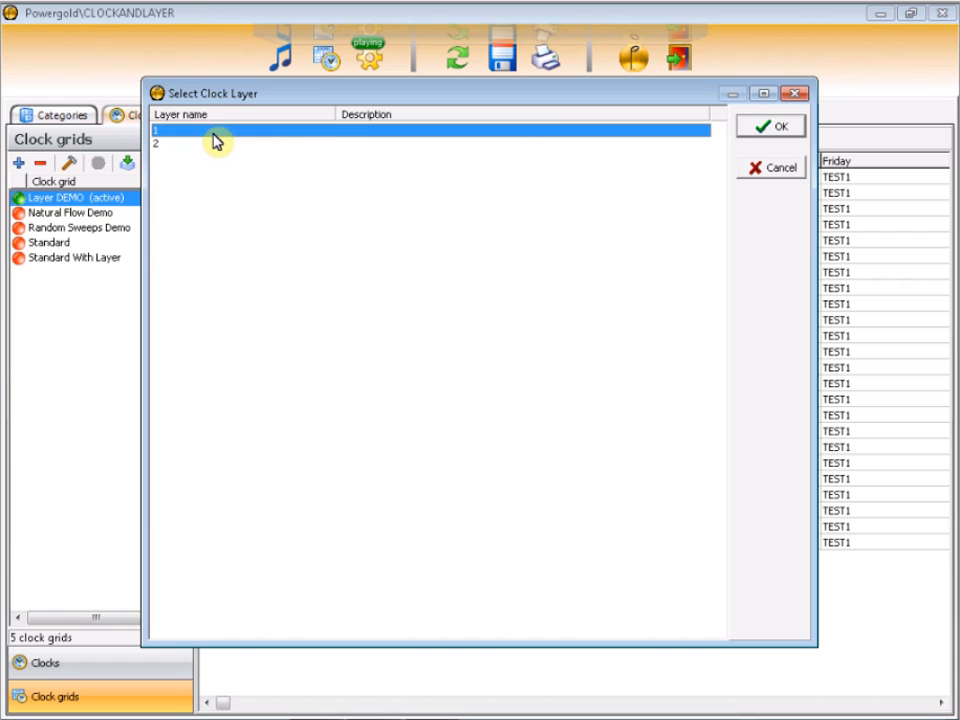
pyautogui.click(752, 129)
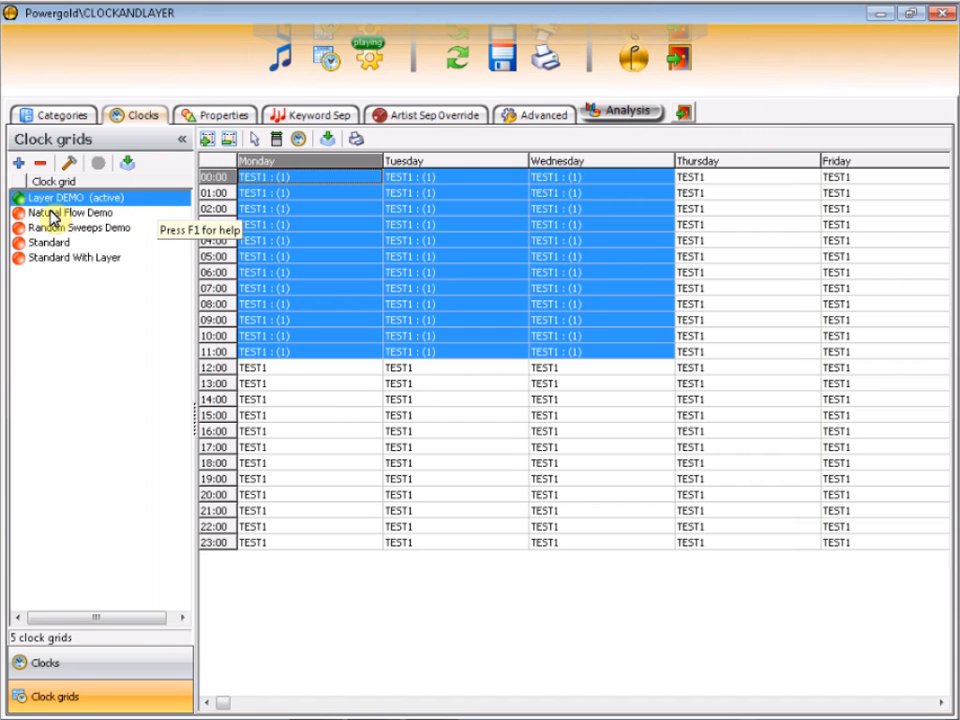
# Step: Return to clock TEST1 and compare the grid hours of layer 1 with those of the base clock, ending on layer 1
pyautogui.click(183, 140)
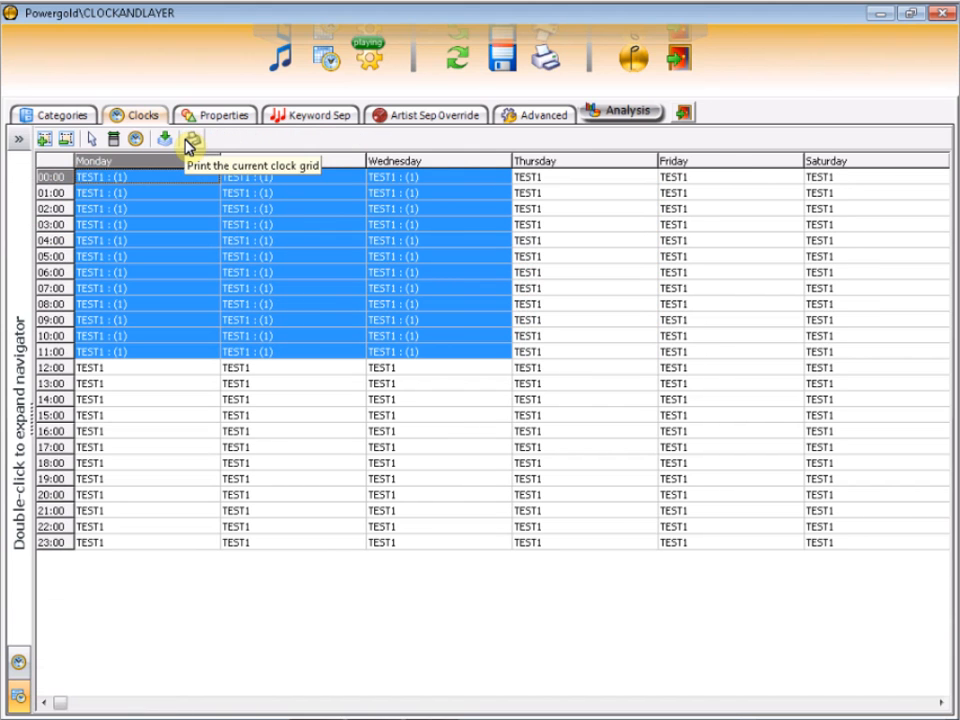
pyautogui.doubleClick(15, 665)
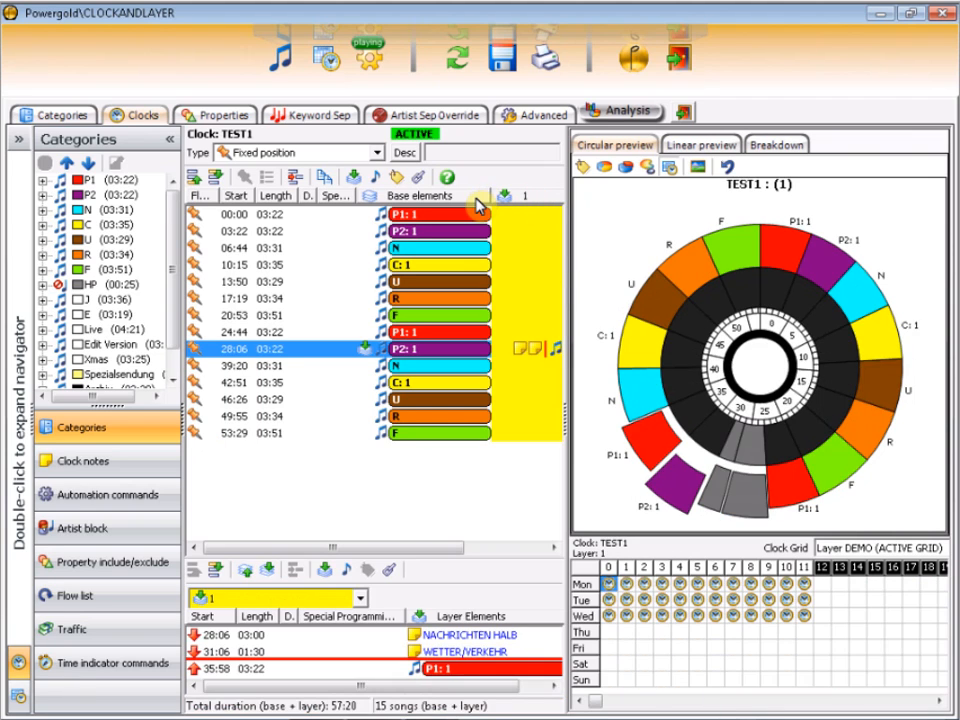
pyautogui.click(521, 203)
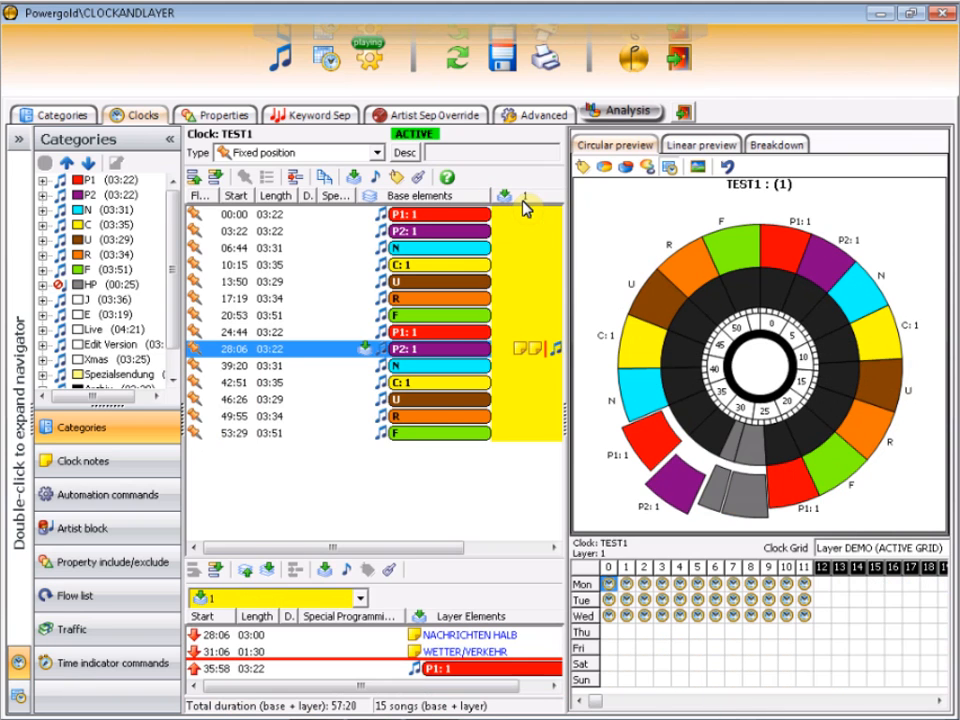
pyautogui.click(465, 200)
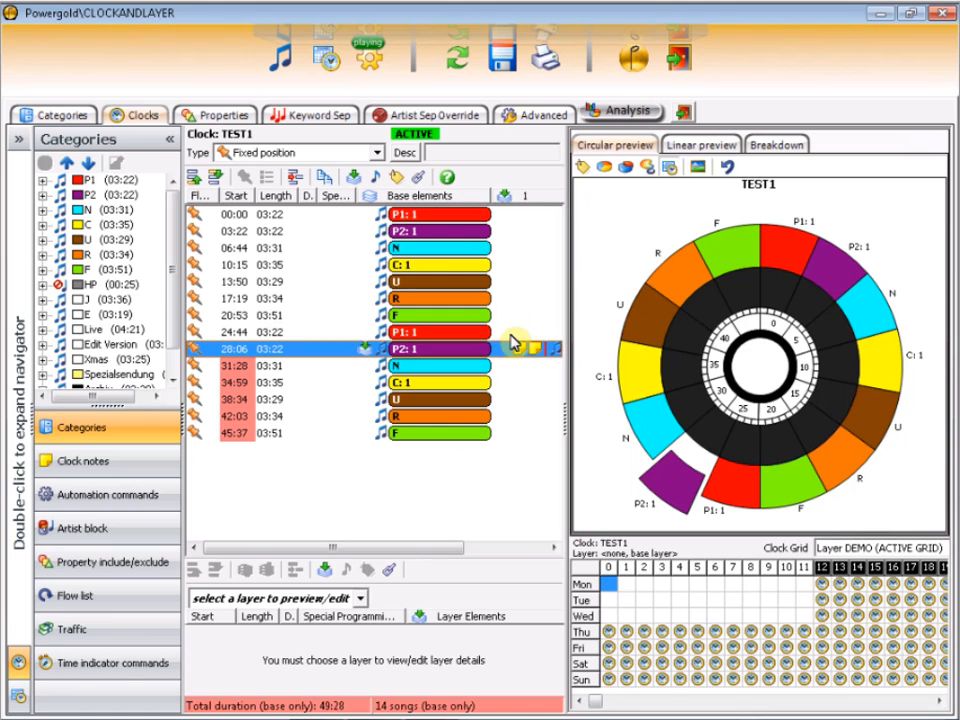
pyautogui.click(519, 196)
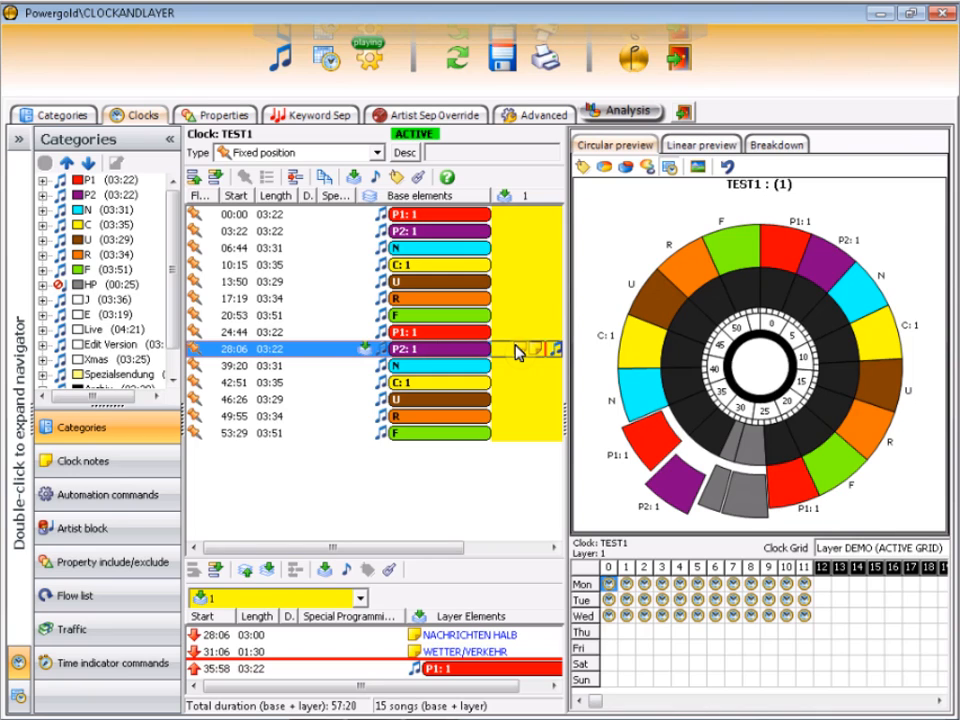
pyautogui.moveTo(519, 352)
pyautogui.mouseDown()
pyautogui.moveTo(517, 222)
pyautogui.moveTo(532, 437)
pyautogui.moveTo(522, 360)
pyautogui.mouseUp()
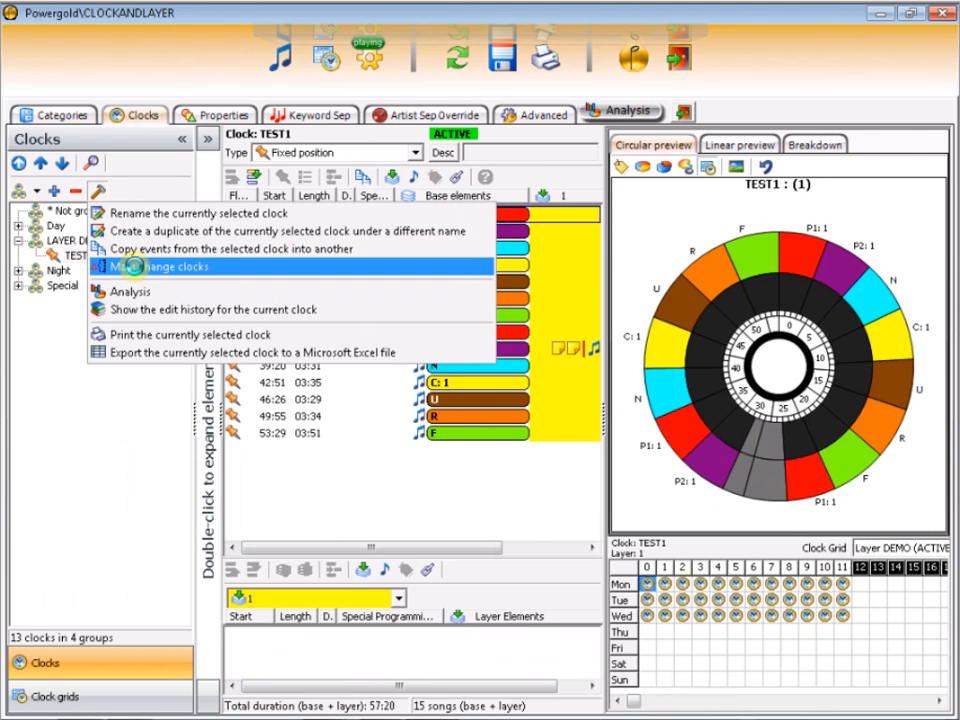
pyautogui.click(133, 266)
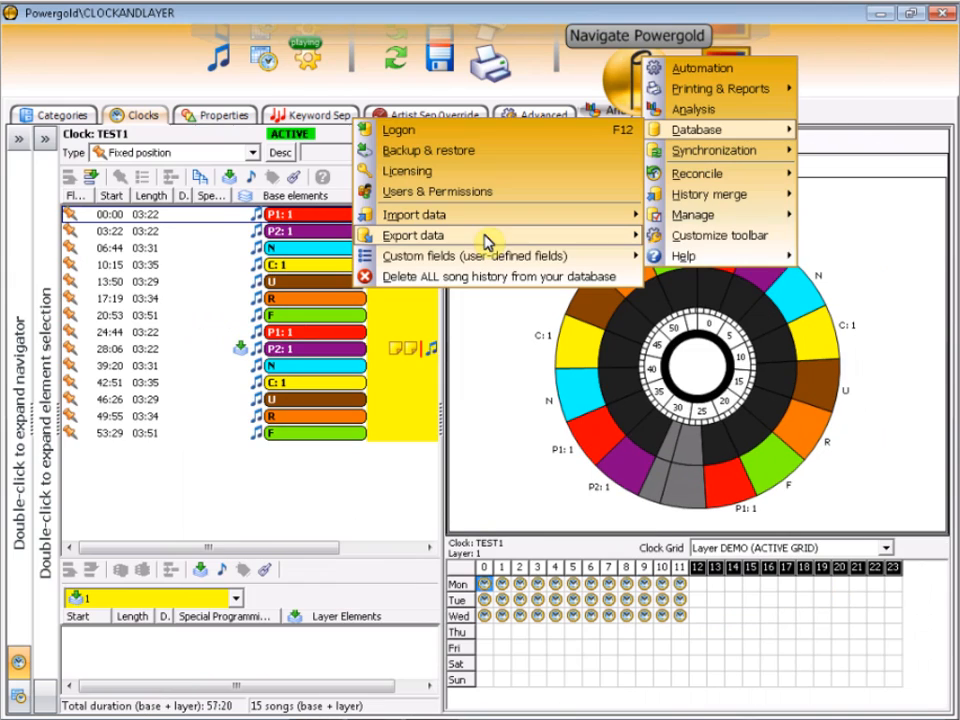
pyautogui.moveTo(486, 242)
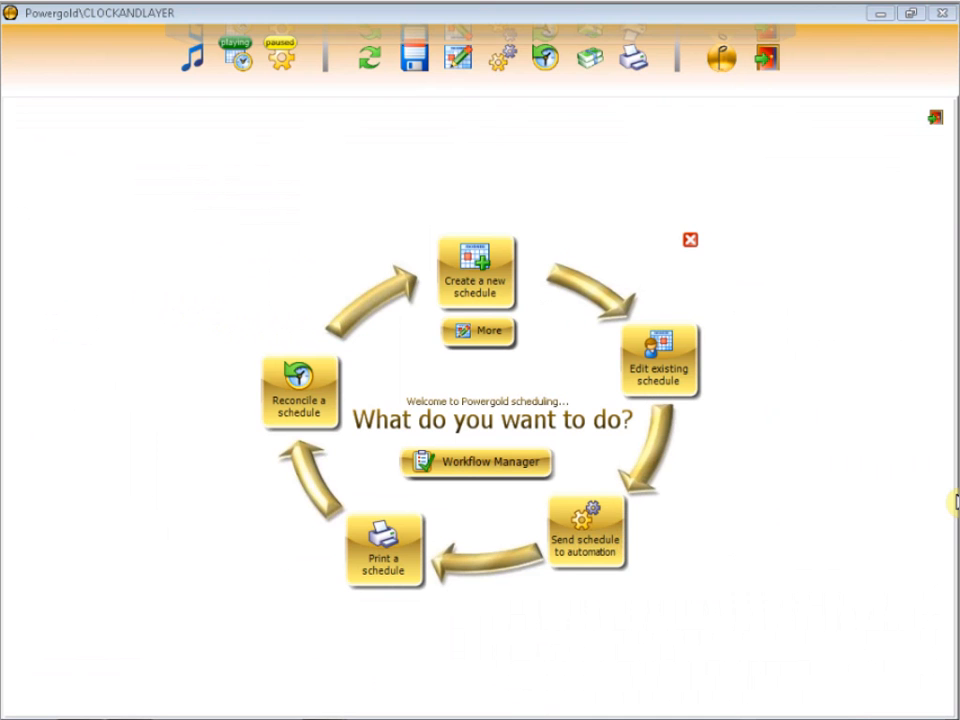